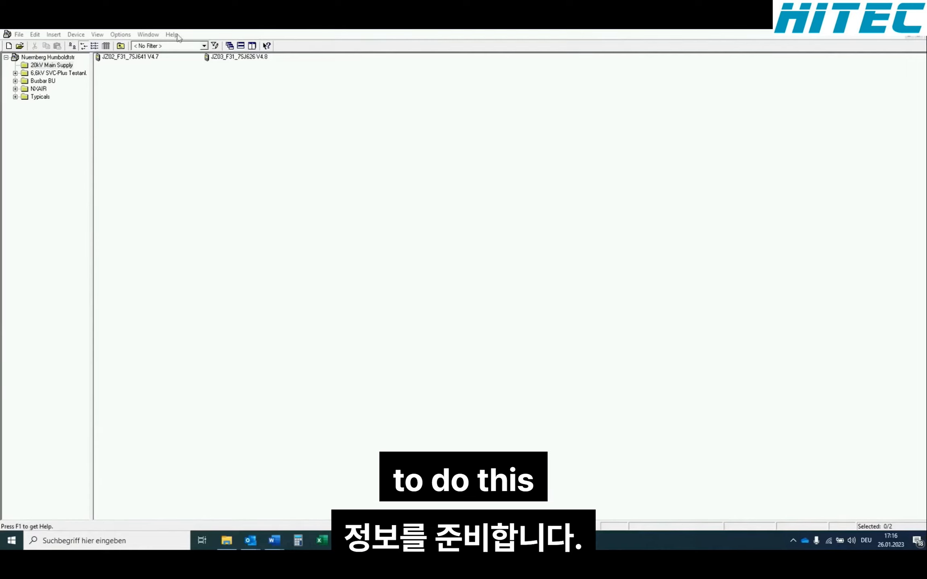
# - Open the device JZ02_F31_7SJ641 V4.7 from the 20kV Main Supply folder in offline mode
pyautogui.rightClick(132, 59)
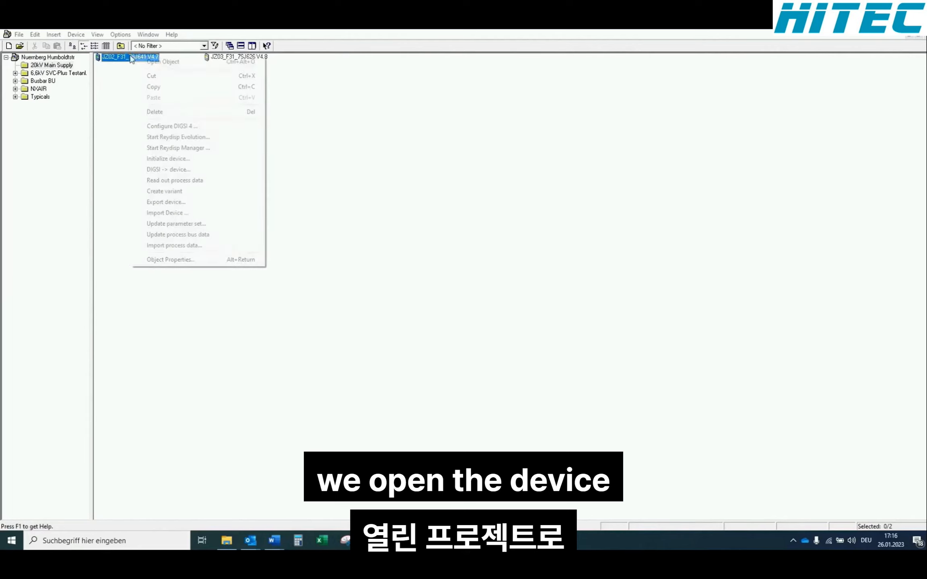
pyautogui.click(156, 61)
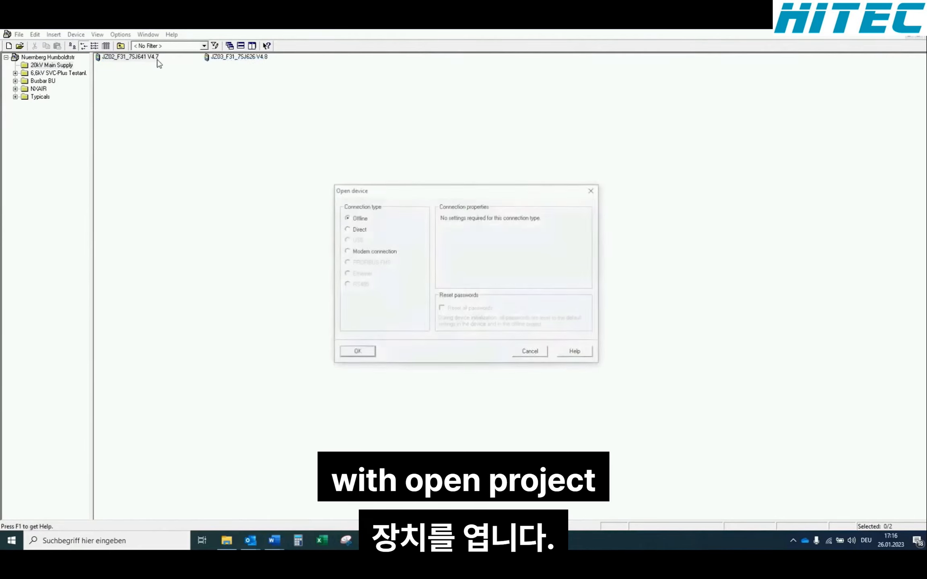
pyautogui.click(371, 354)
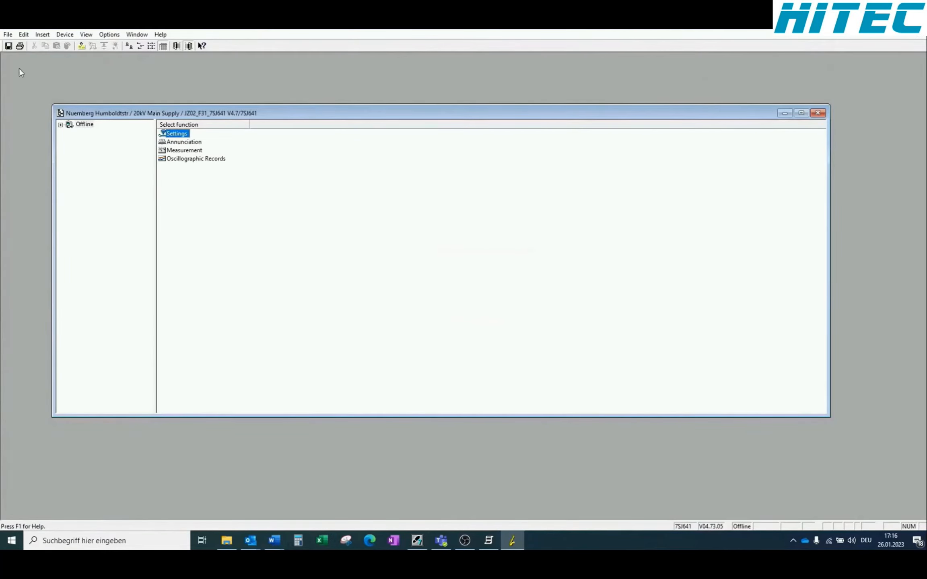
# - Export the device's configuration and protection parameters as a CSV file, overwriting JZ02_F31_7SJ641.csv in the Working folder
pyautogui.click(8, 35)
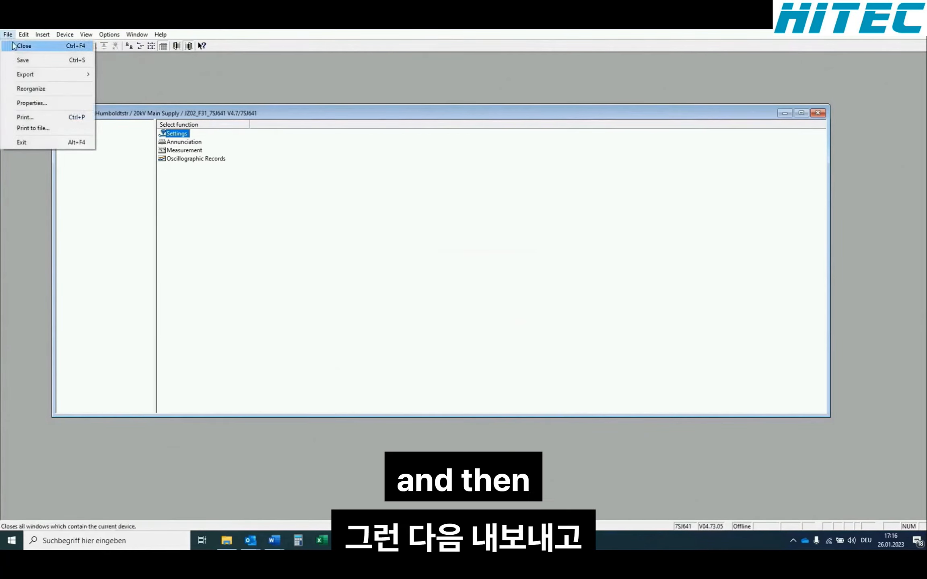
pyautogui.moveTo(25, 78)
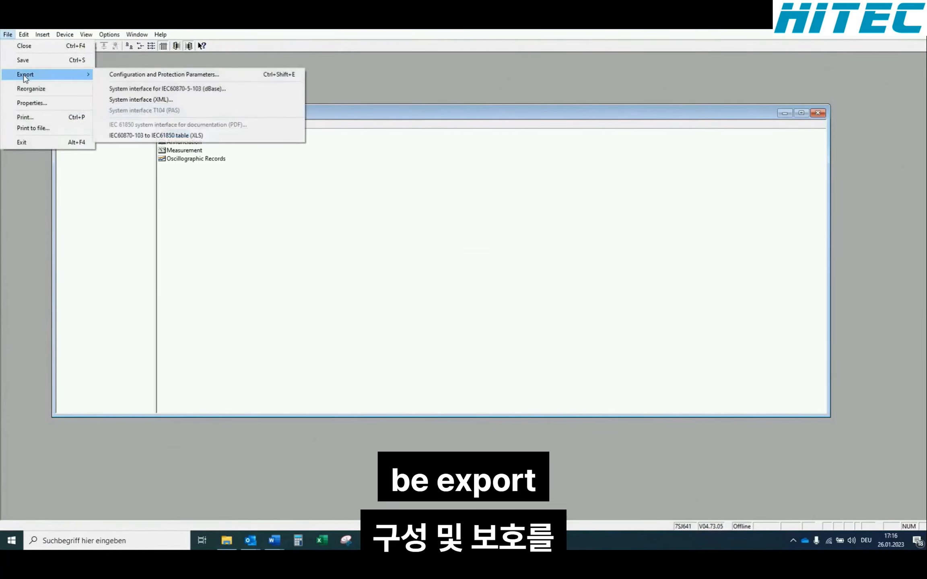
pyautogui.click(121, 75)
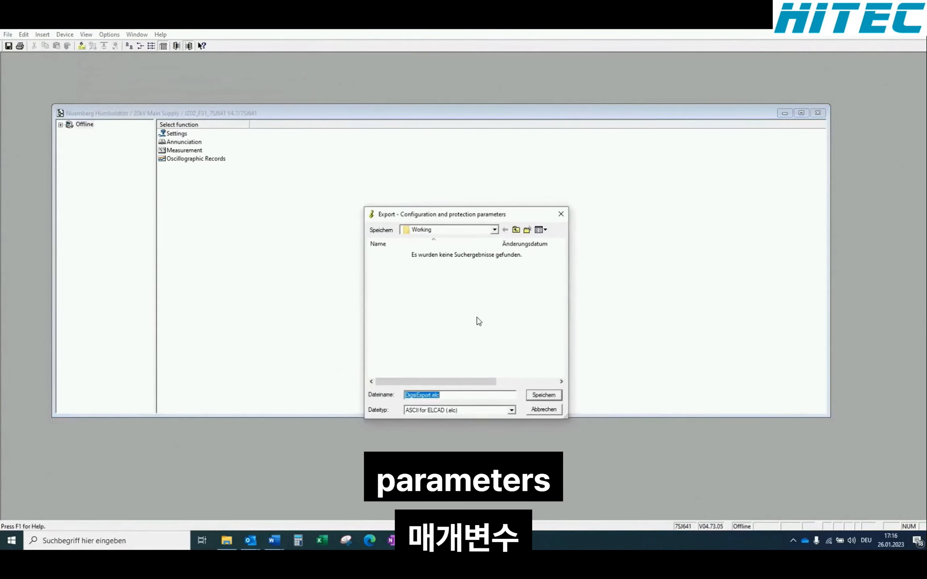
pyautogui.click(512, 410)
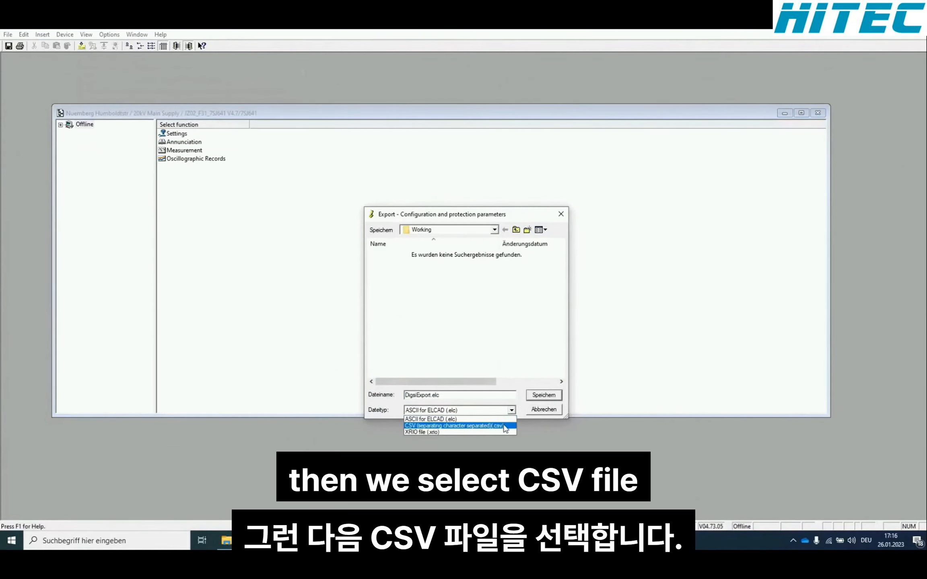
pyautogui.click(504, 425)
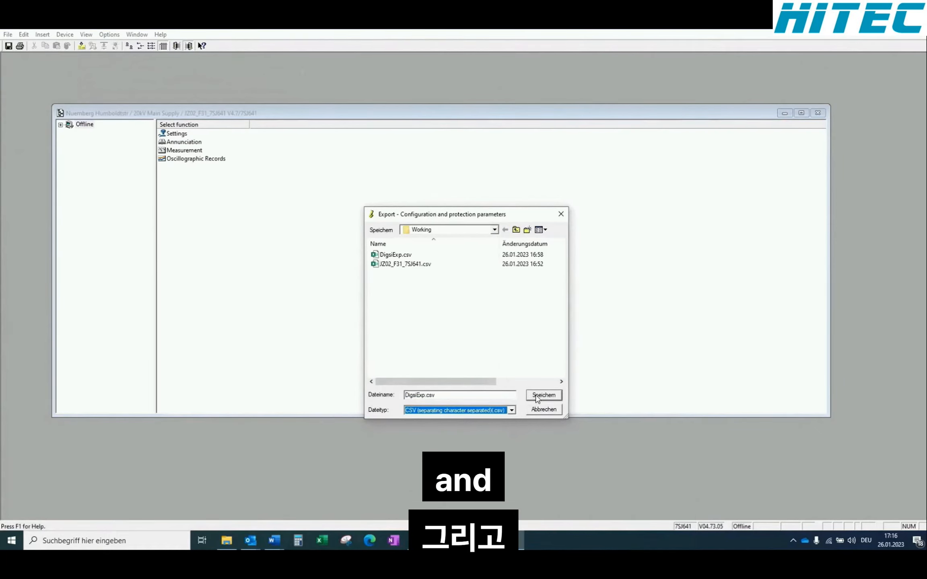
pyautogui.click(414, 266)
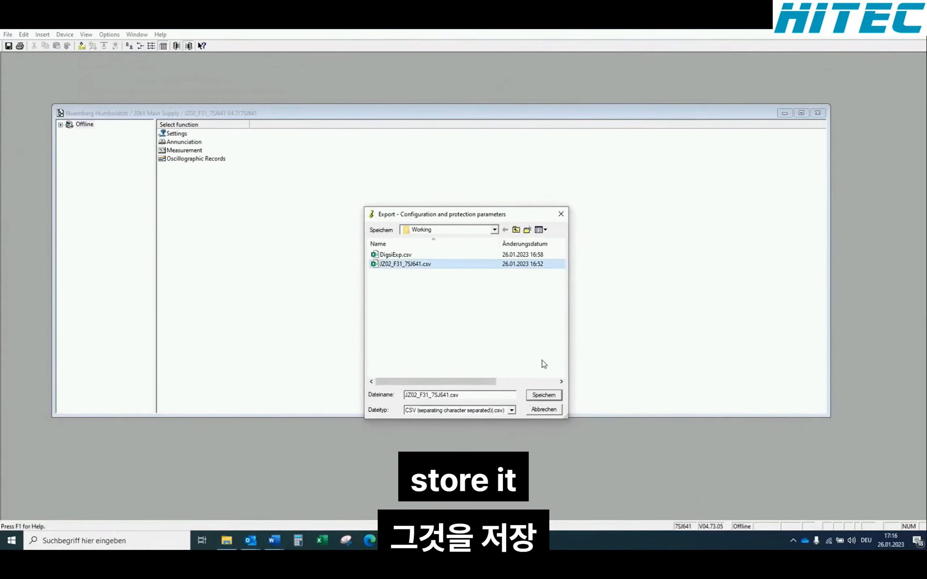
pyautogui.click(543, 395)
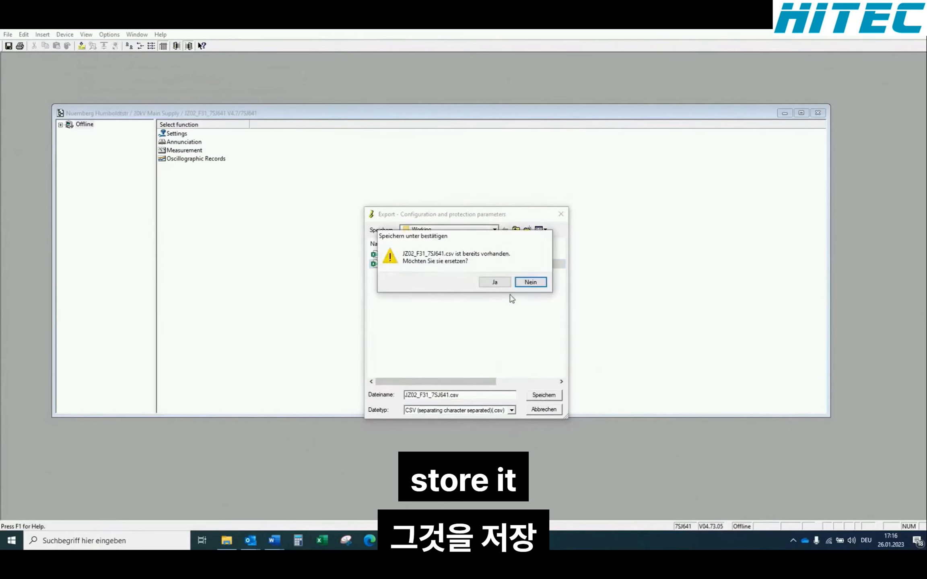
pyautogui.click(503, 283)
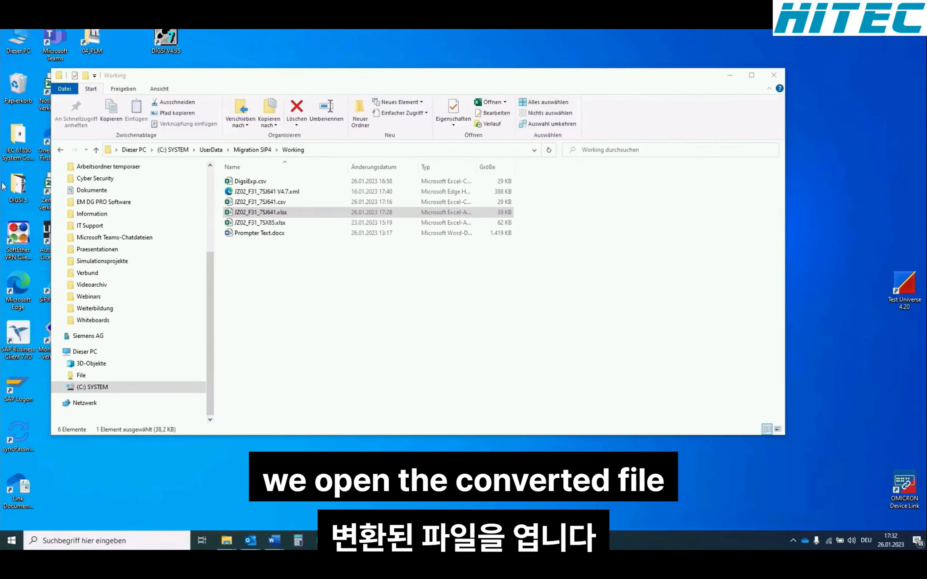
# - Open the converted workbook JZ02_F31_7SJ641.xlsx from the Working folder in Excel
pyautogui.click(247, 214)
pyautogui.rightClick(247, 216)
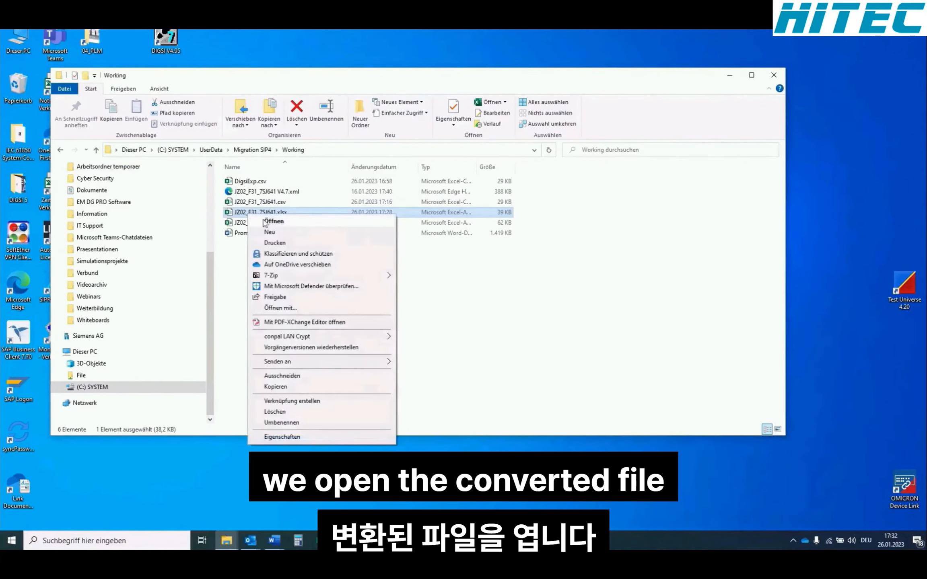
pyautogui.click(271, 221)
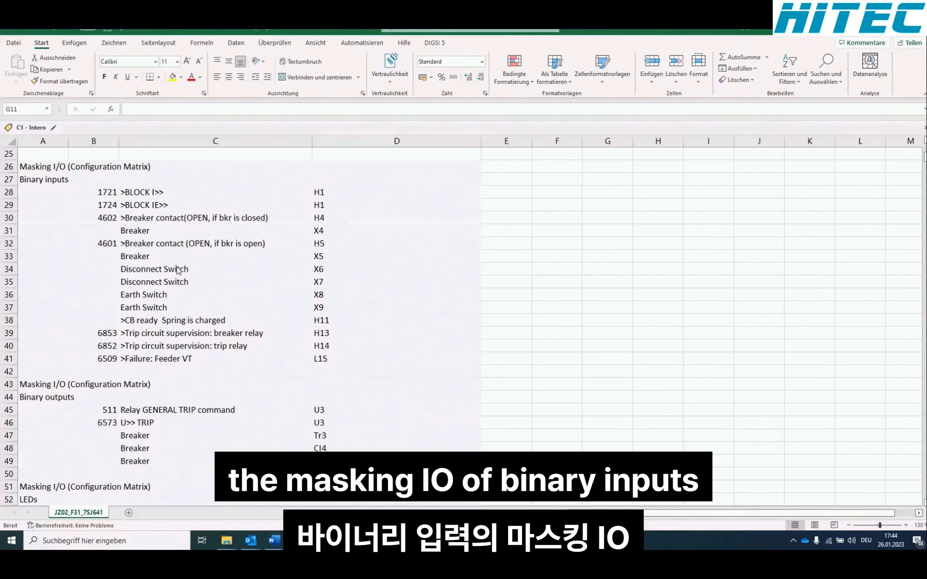
# - Examine the exported binary input, output and LED masking, the IEC60870-5-103 source and destination entries, and the Setting Group A protection values
pyautogui.scroll(-3, 177, 270)
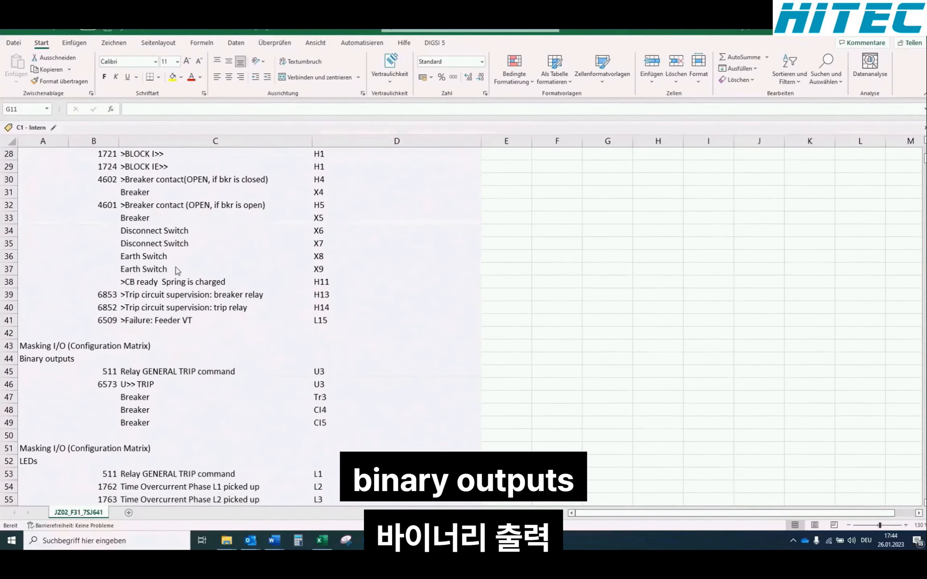
pyautogui.scroll(-4, 178, 272)
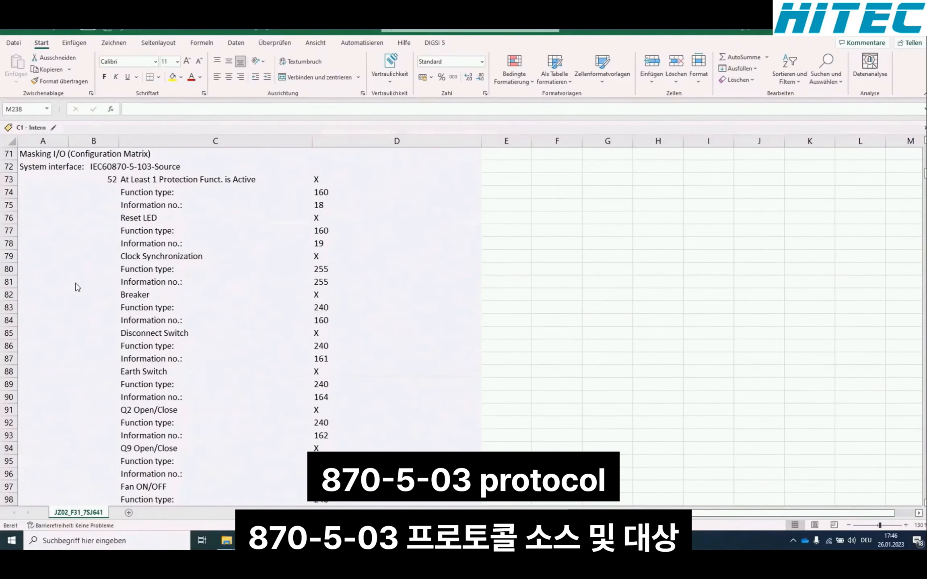
pyautogui.scroll(-2, 77, 296)
pyautogui.scroll(-10, 78, 296)
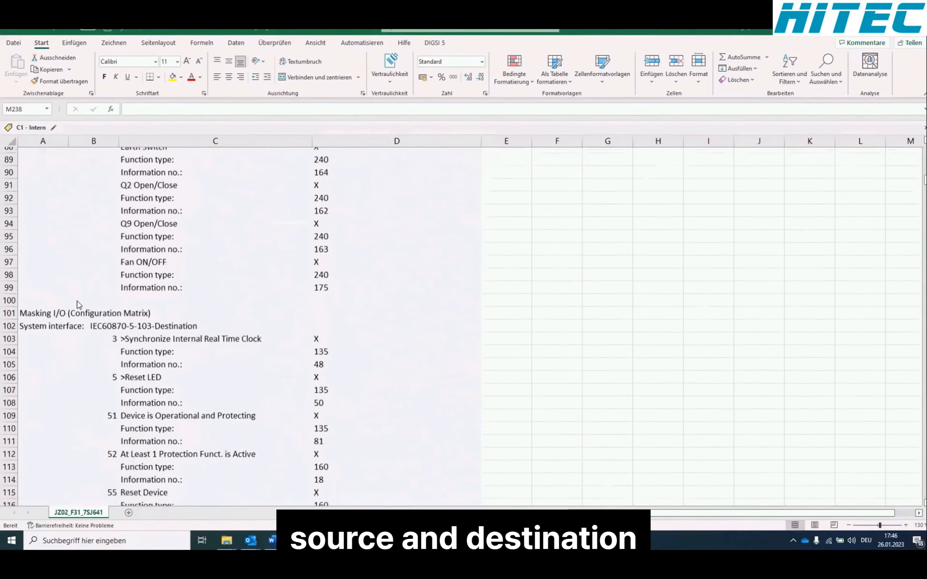
pyautogui.scroll(-5, 74, 308)
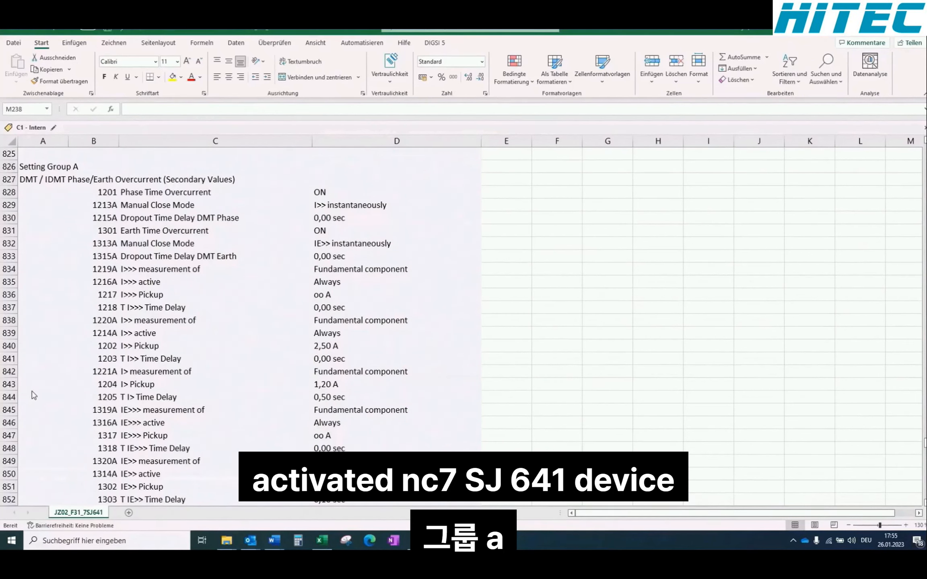
pyautogui.scroll(-4, 33, 396)
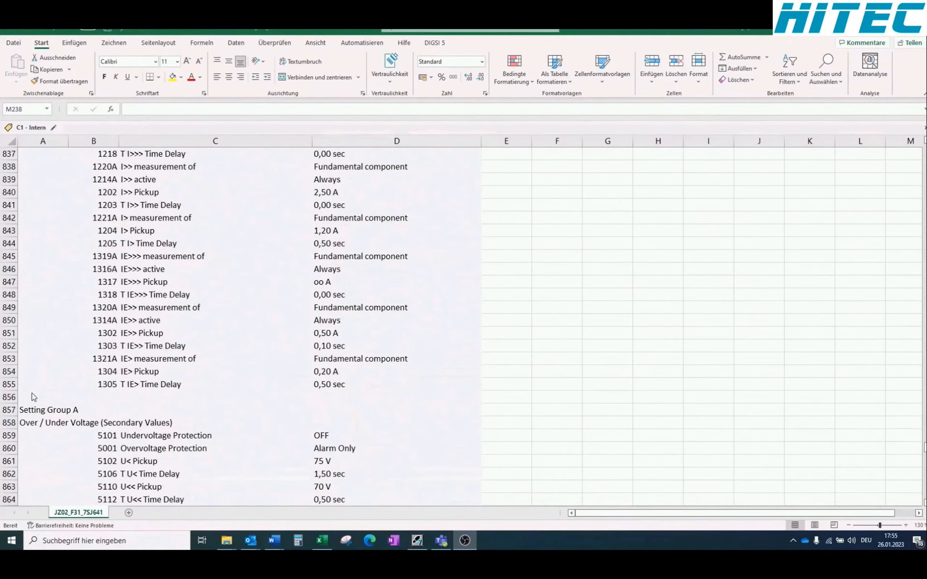
pyautogui.scroll(-4, 34, 396)
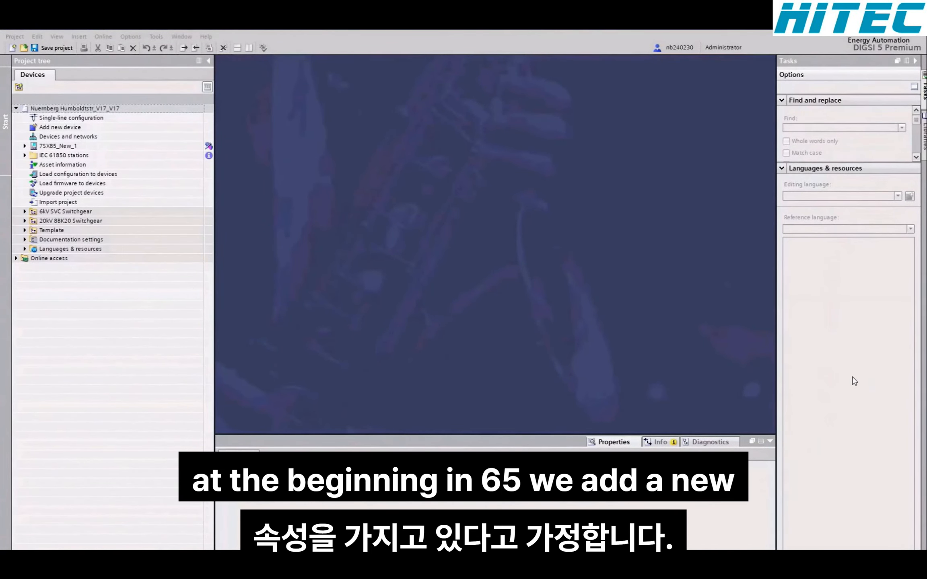
# - In DIGSI 5, add a device with product code 7SX85DAAAAA00AAAA0AA011223111ADAA000000AC0CB1BA1CF0 and the Universal 4I, 4V application template
pyautogui.click(53, 127)
pyautogui.doubleClick(54, 128)
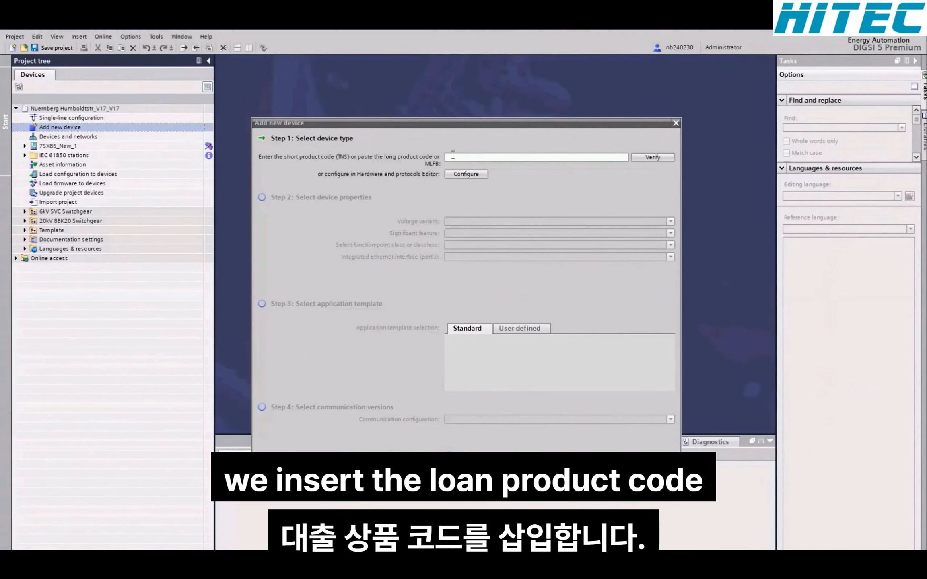
pyautogui.click(452, 157)
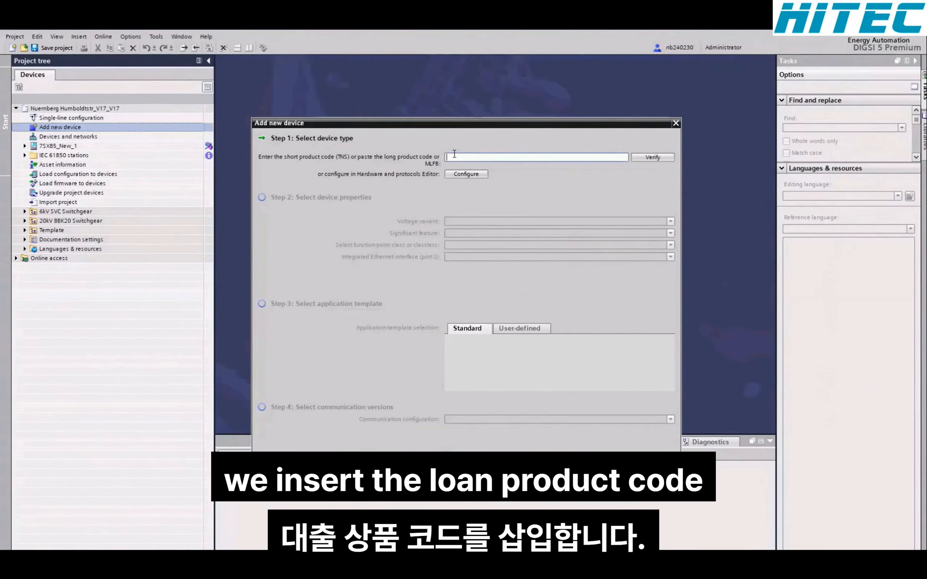
pyautogui.write('7SX85DAAAAA00AAAA0AA011223111ADAA000000AC0CB1BA1CF0')
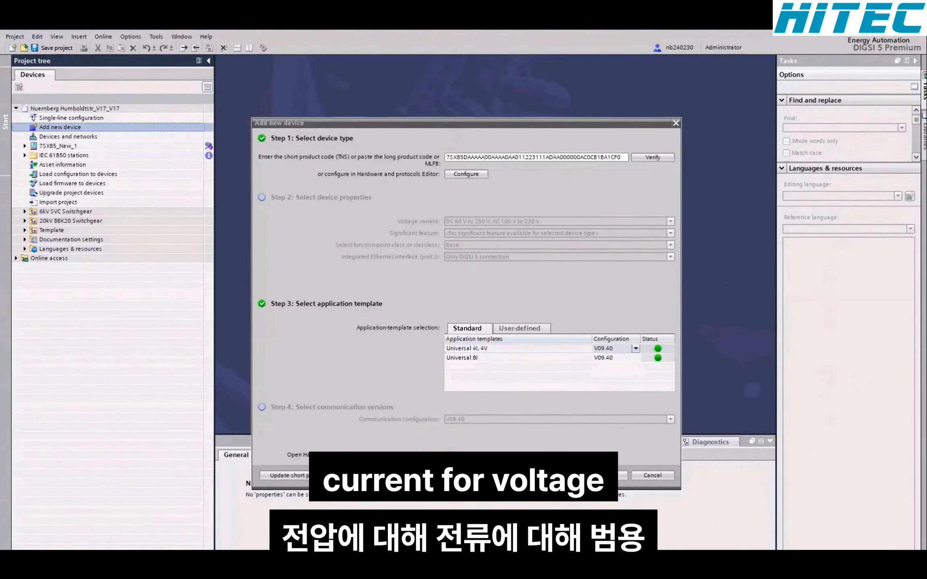
pyautogui.click(450, 349)
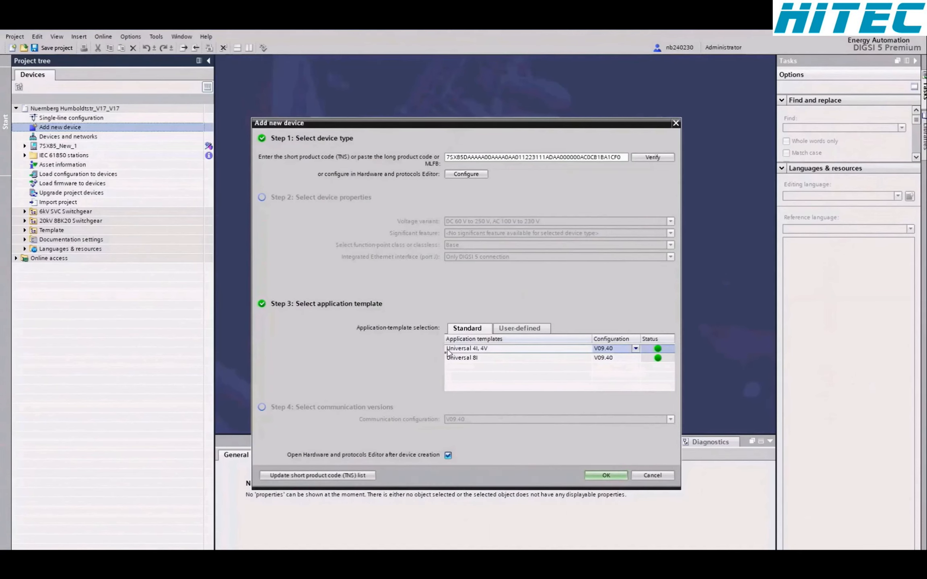
pyautogui.click(616, 476)
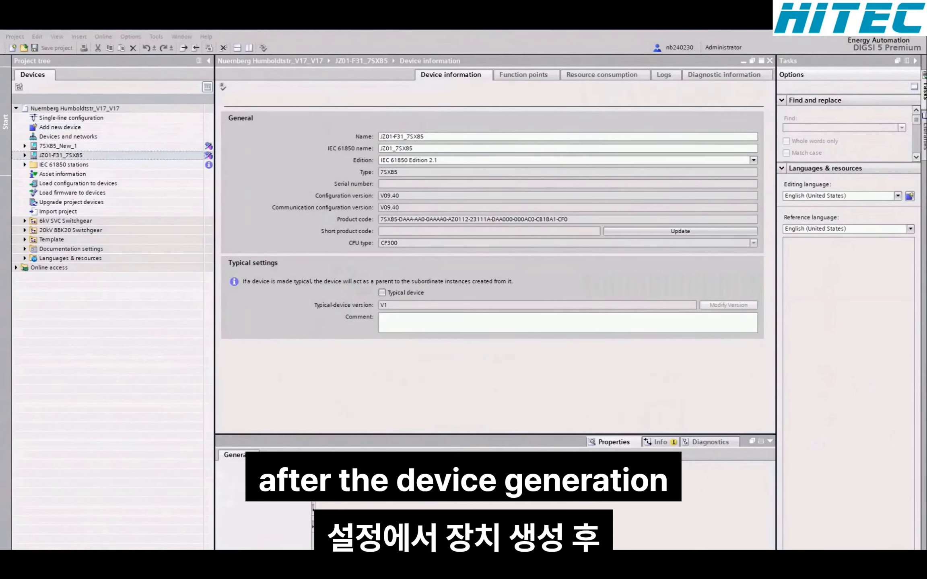
# - Add the 59 Overvolt.-3ph function from the global library to the VI 3ph 1 function group of device JZ01-F31_7SX85
pyautogui.click(24, 156)
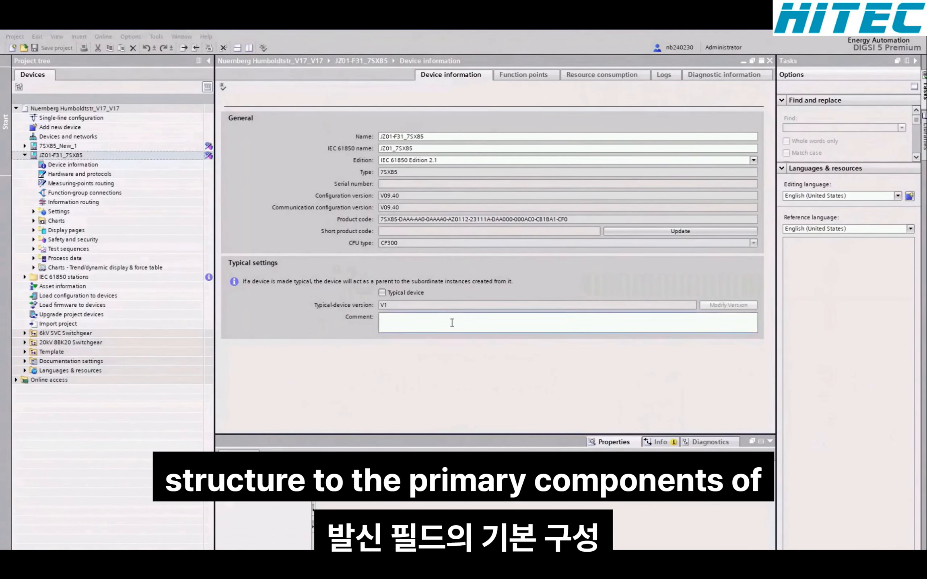
pyautogui.click(33, 212)
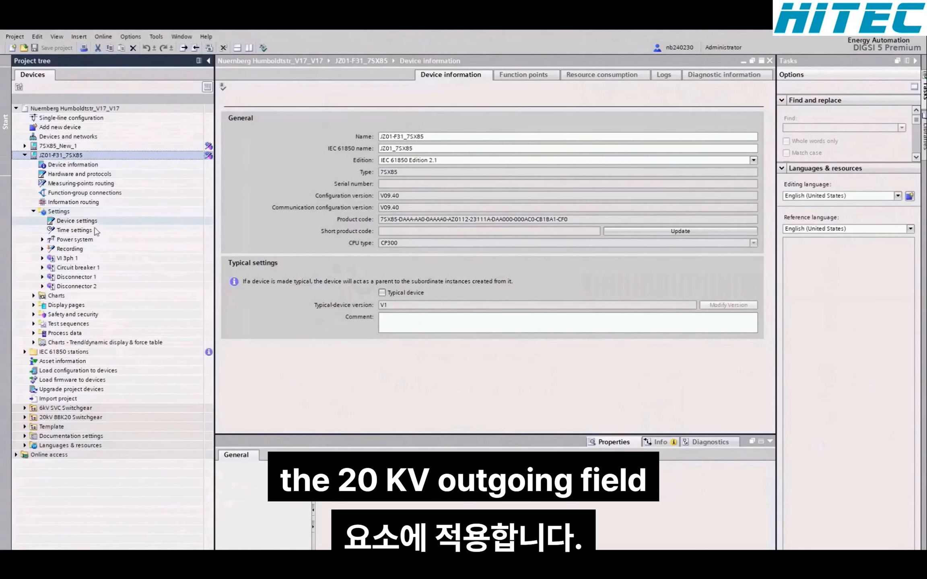
pyautogui.hotkey('alt', 'Tab')
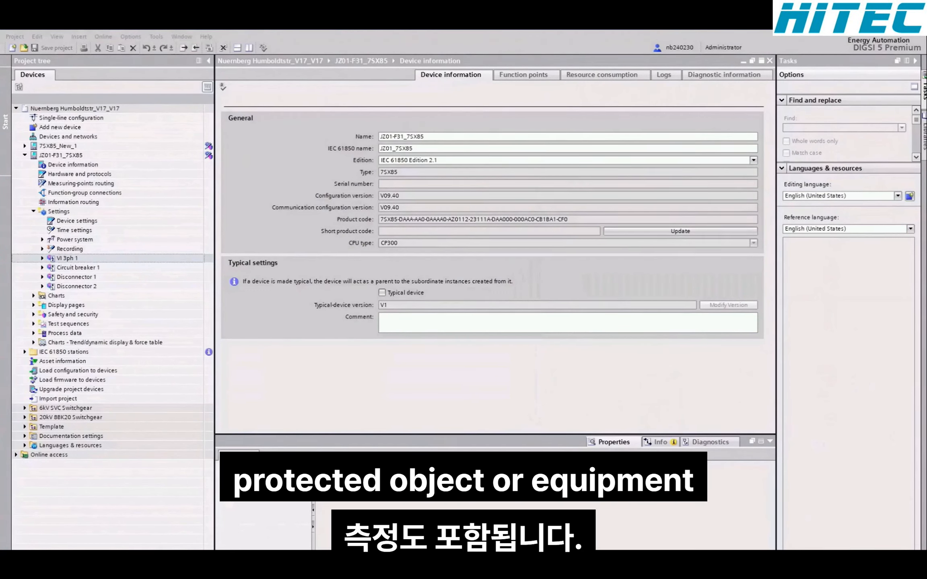
pyautogui.press('Right')
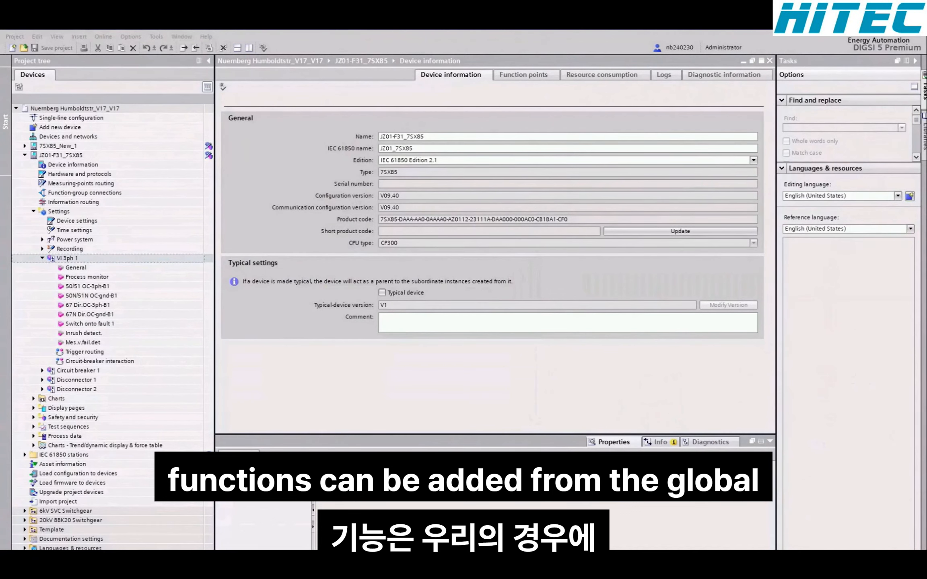
pyautogui.hotkey('ctrl', 'shift', 'l')
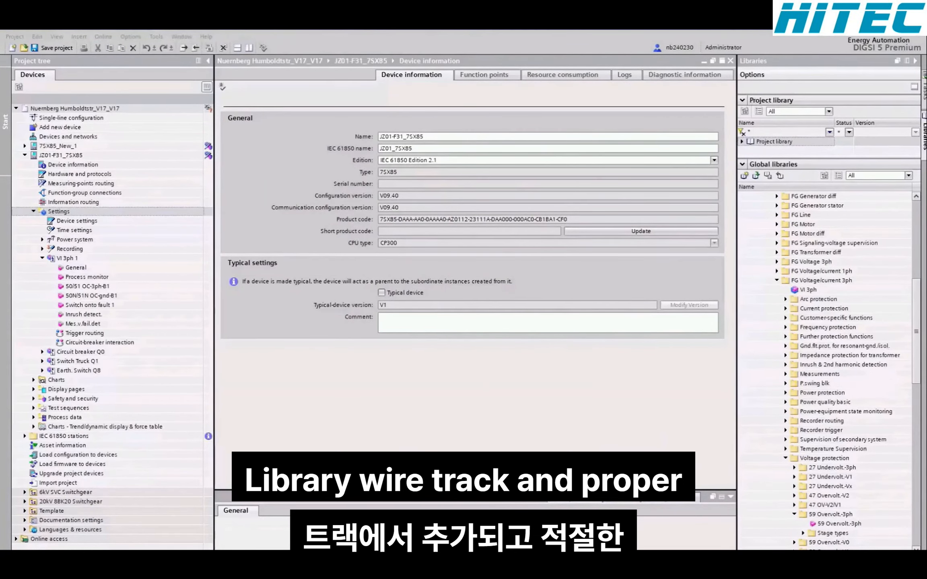
pyautogui.moveTo(839, 523); pyautogui.dragTo(88, 333)
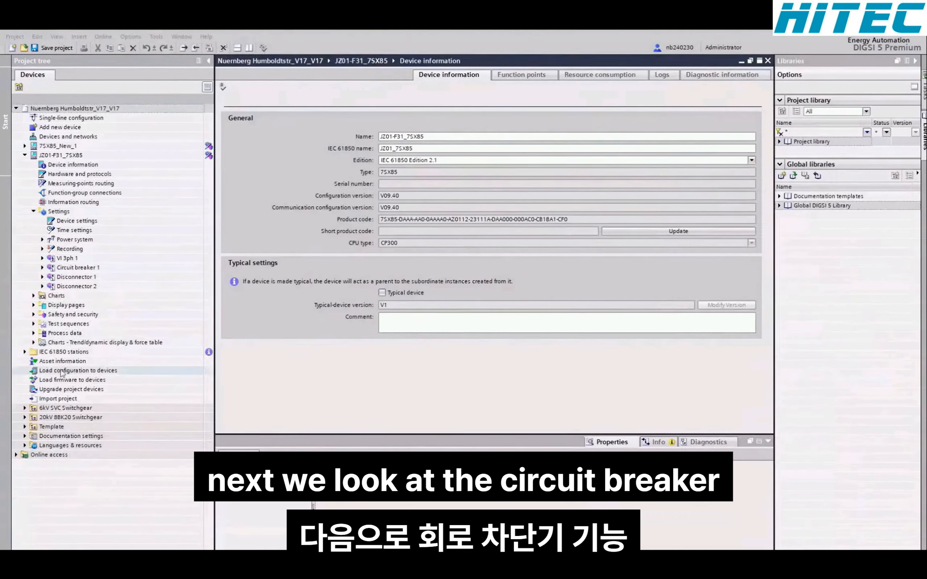
# - Add the 74TC sup.2BI trip-circuit supervision function from the global library to the Circuit breaker 1 function group
pyautogui.click(42, 268)
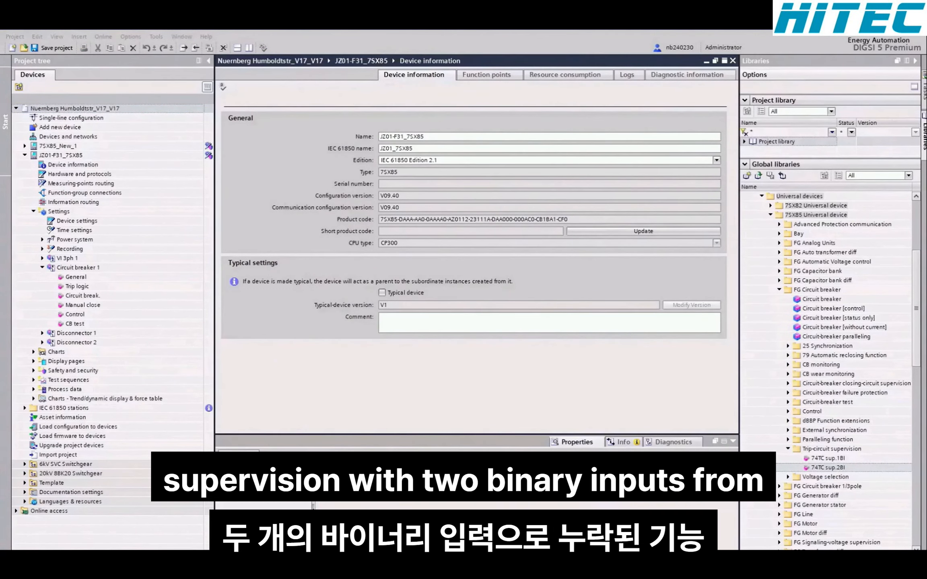
pyautogui.moveTo(829, 468); pyautogui.dragTo(76, 267)
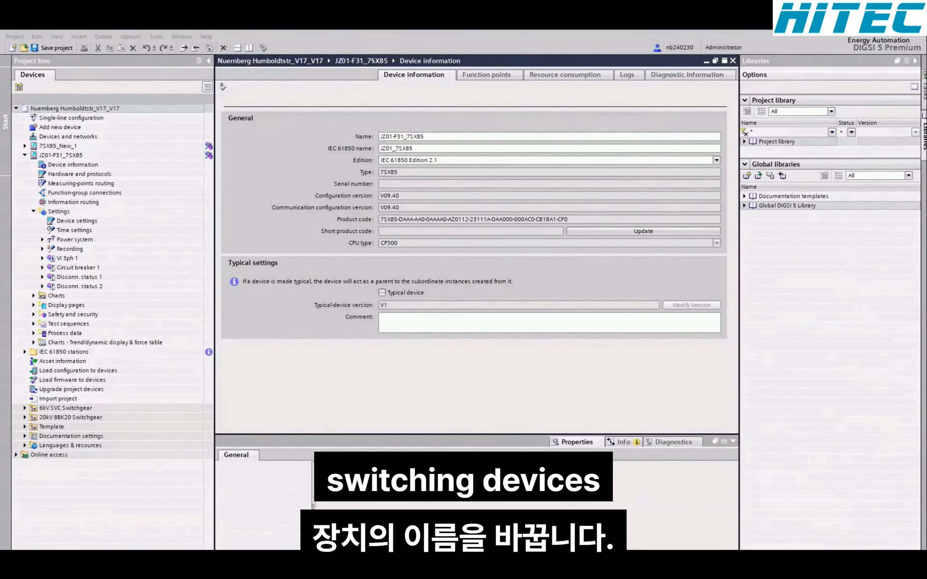
# - Rename Circuit breaker 1 to Circuit breaker Q0, Disconn. status 1 to Switch Truck Q1, and Disconn. status 2 to Earth. Switch Q8
pyautogui.click(78, 268)
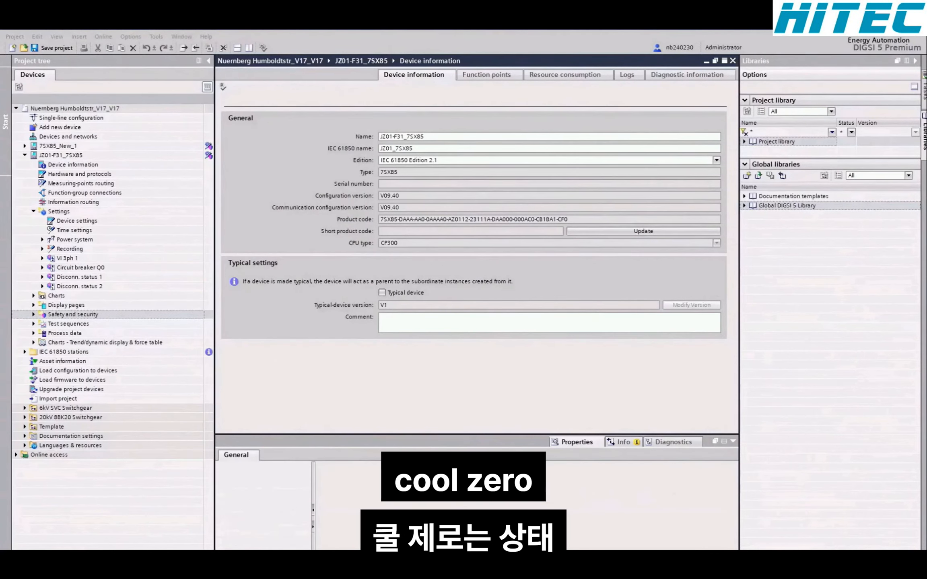
pyautogui.click(79, 277)
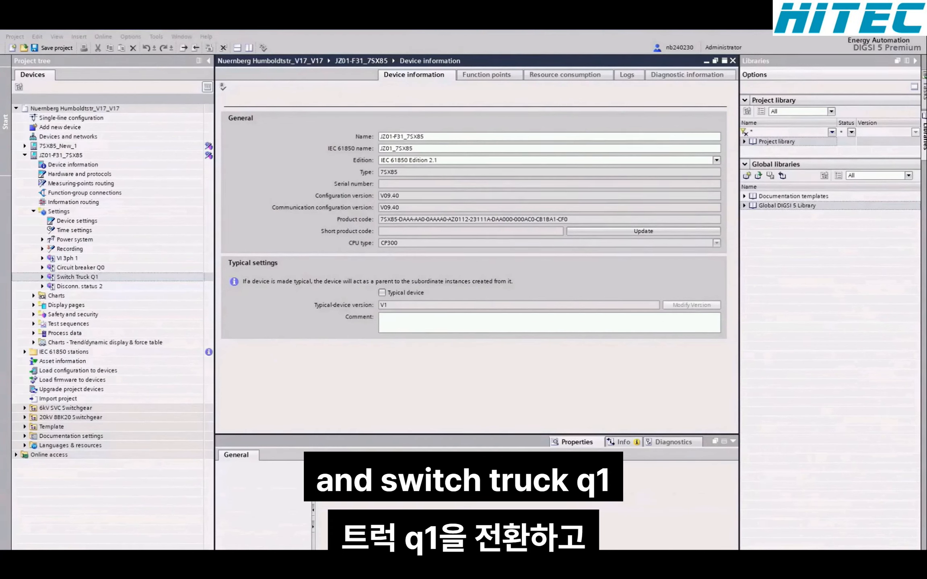
pyautogui.click(79, 286)
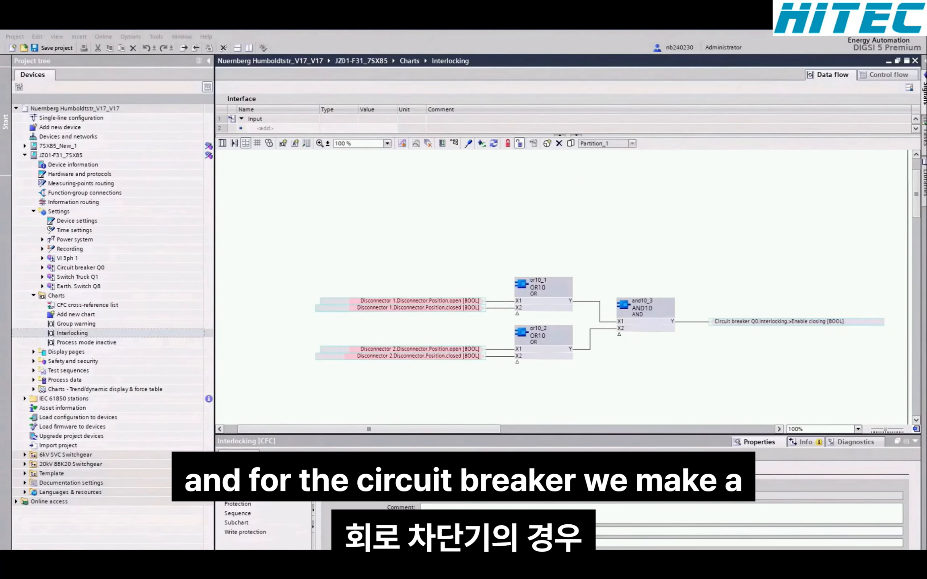
# - Delete the Disconnector 1 and Disconnector 2 position signals feeding the two OR blocks of the Interlocking chart and bring up the signal catalog
pyautogui.press('Delete')
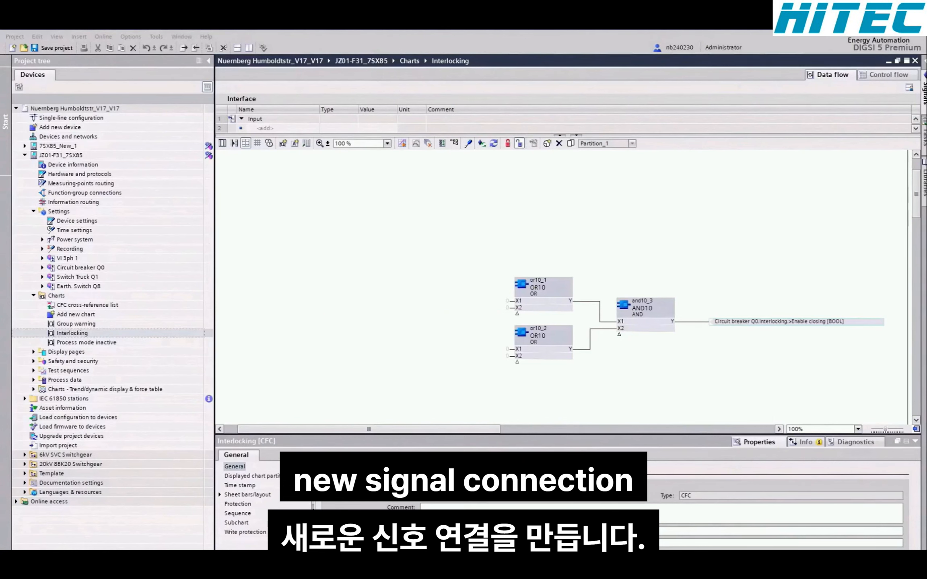
pyautogui.hotkey('ctrl', '3')
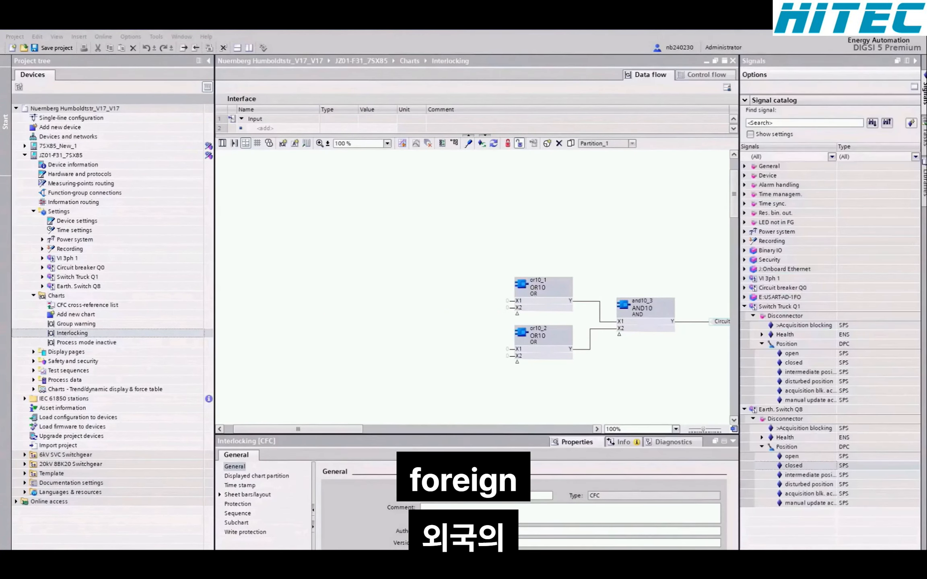
pyautogui.hotkey('ctrl', 'z')
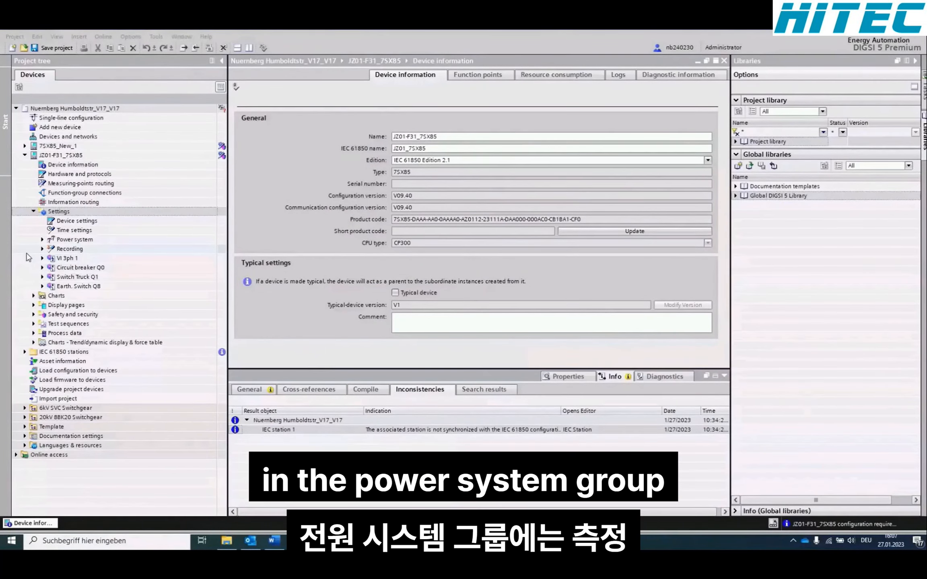
# - Open the Power system settings of Meas.point I-3ph 1 and Meas.point V-3ph 1, going to the rated primary voltage of VT 3-phase
pyautogui.click(42, 240)
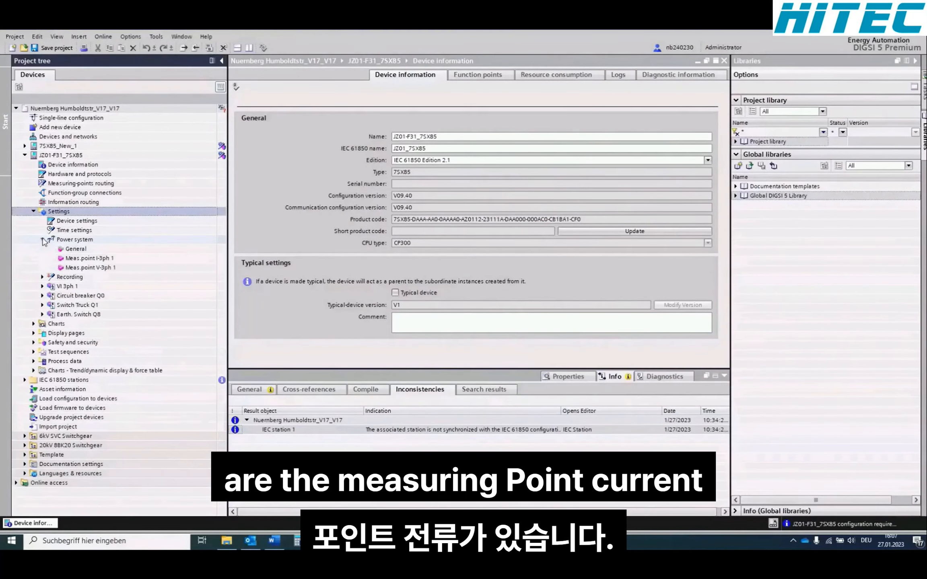
pyautogui.doubleClick(78, 259)
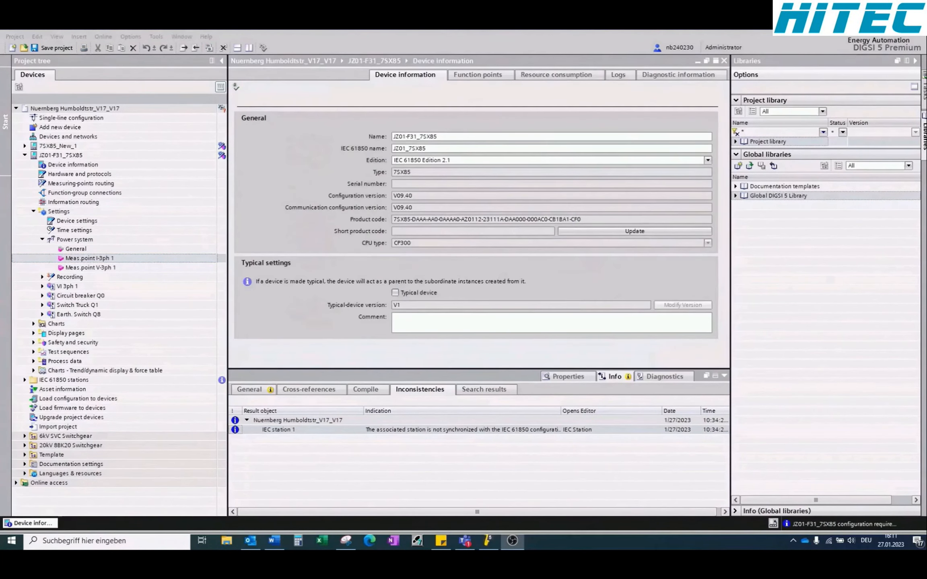
pyautogui.doubleClick(92, 268)
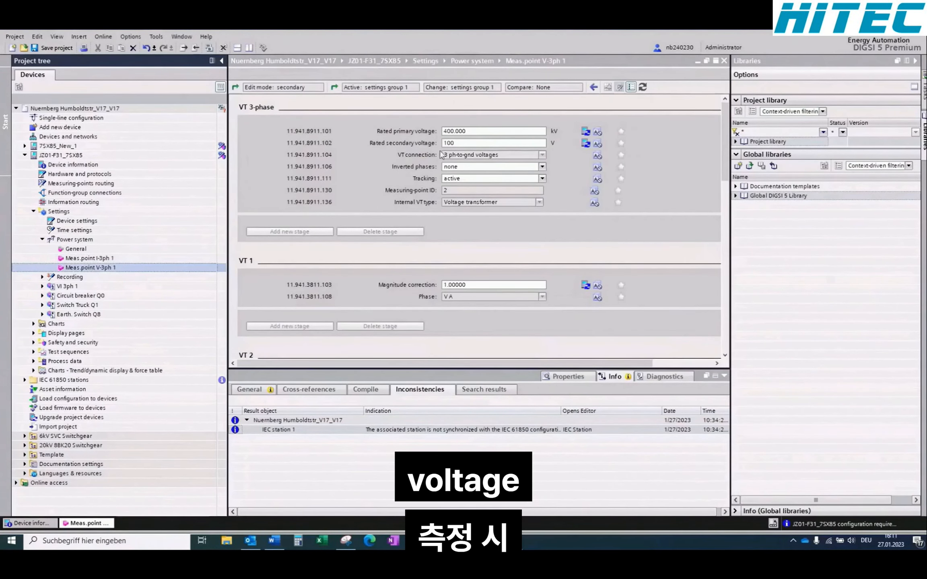
pyautogui.click(463, 132)
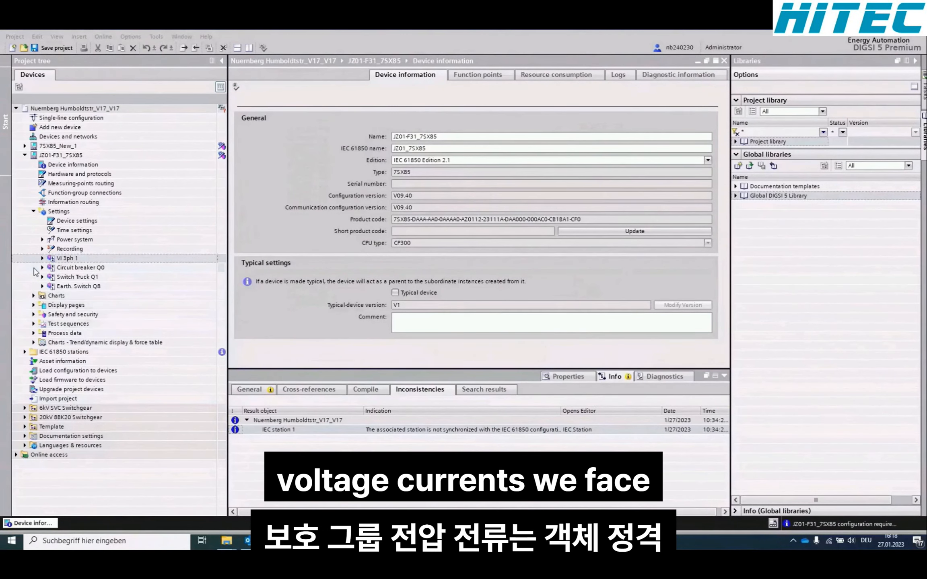
# - Open the General settings of the VI 3ph 1 and Circuit breaker Q0 function groups
pyautogui.click(42, 258)
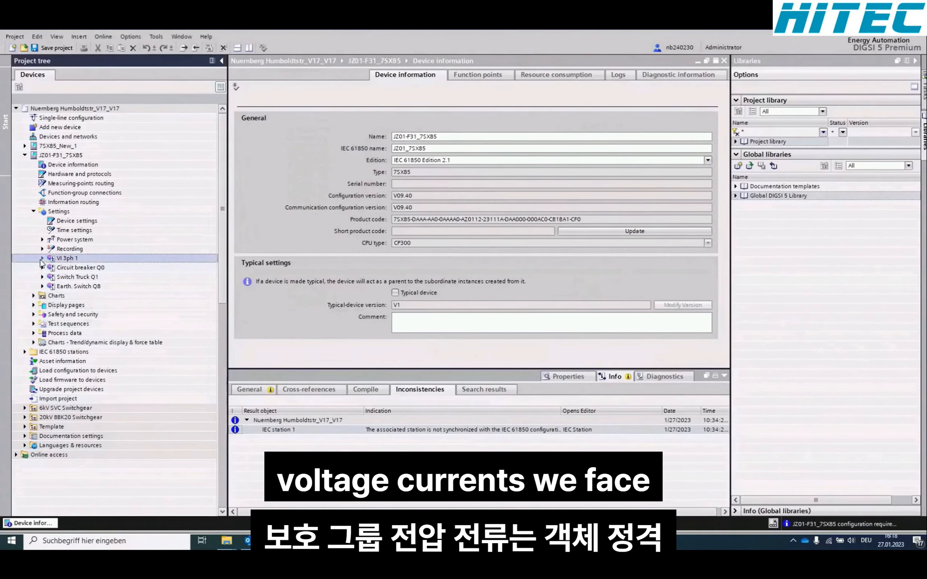
pyautogui.click(68, 268)
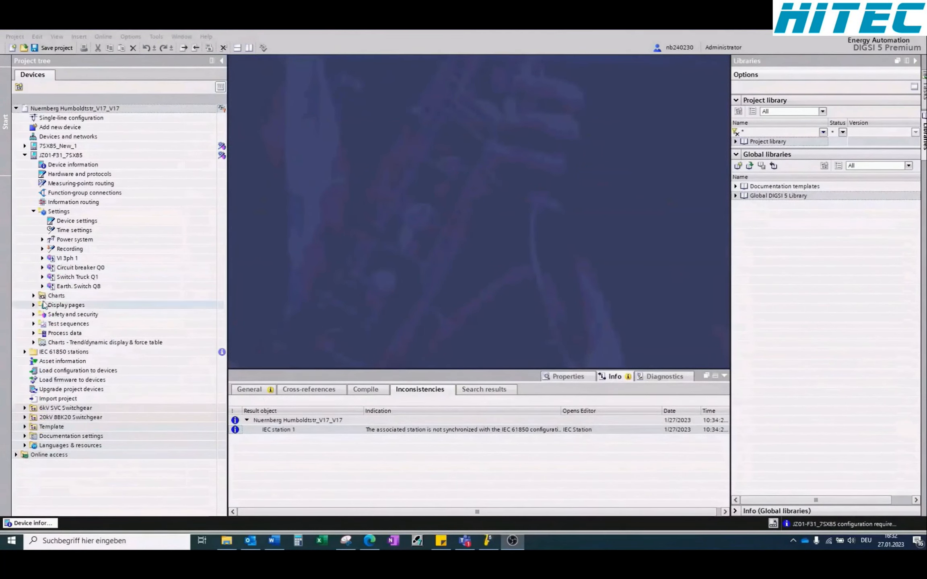
pyautogui.click(42, 267)
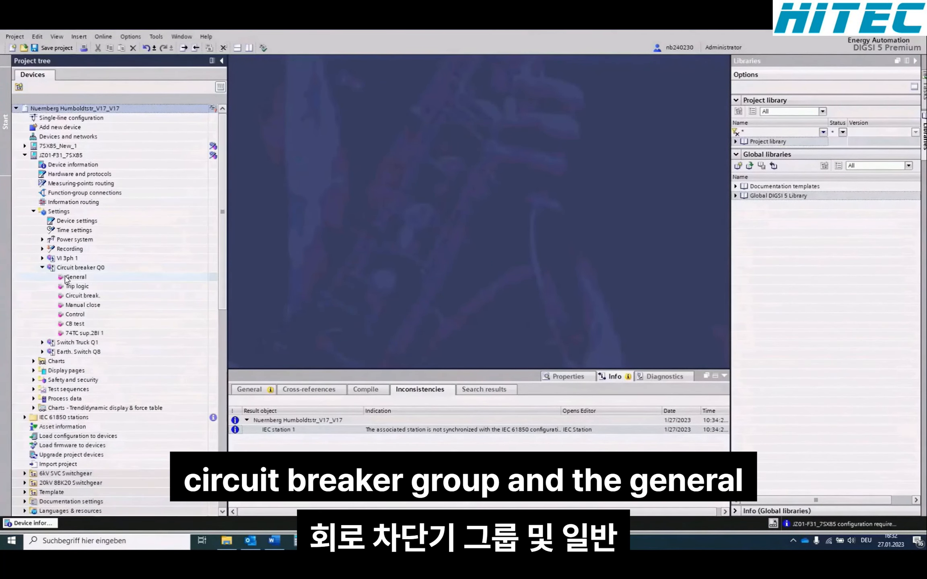
pyautogui.doubleClick(65, 278)
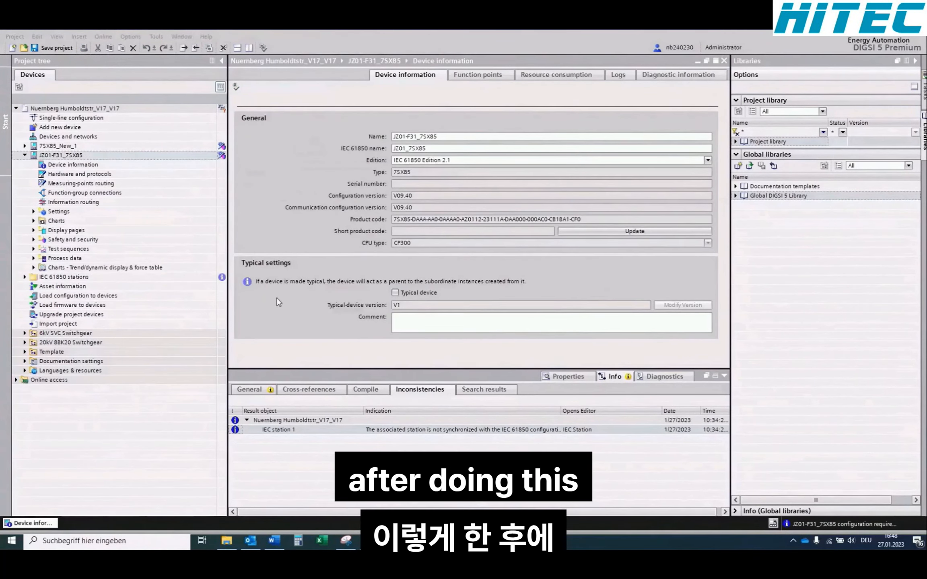
# - Export device JZ01-F31_7SX85 in TEA-X format with secondary setting values to Siprotec_JZ01-F31_7SX85.teax
pyautogui.rightClick(25, 158)
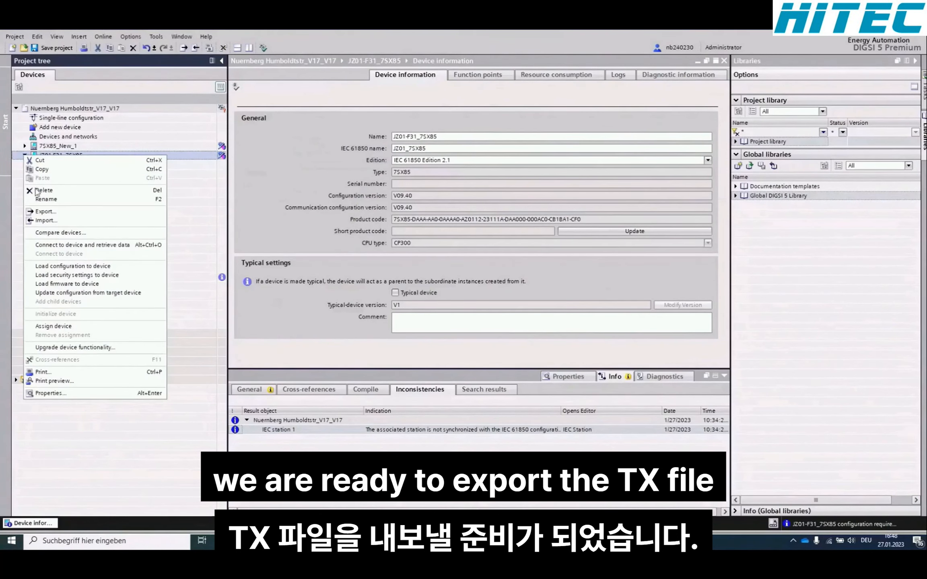
pyautogui.click(43, 211)
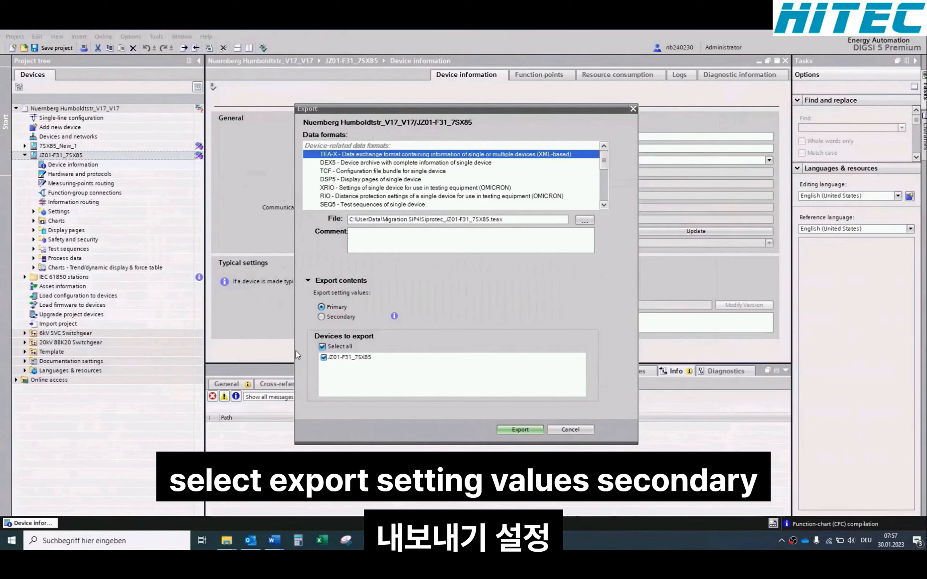
pyautogui.click(321, 316)
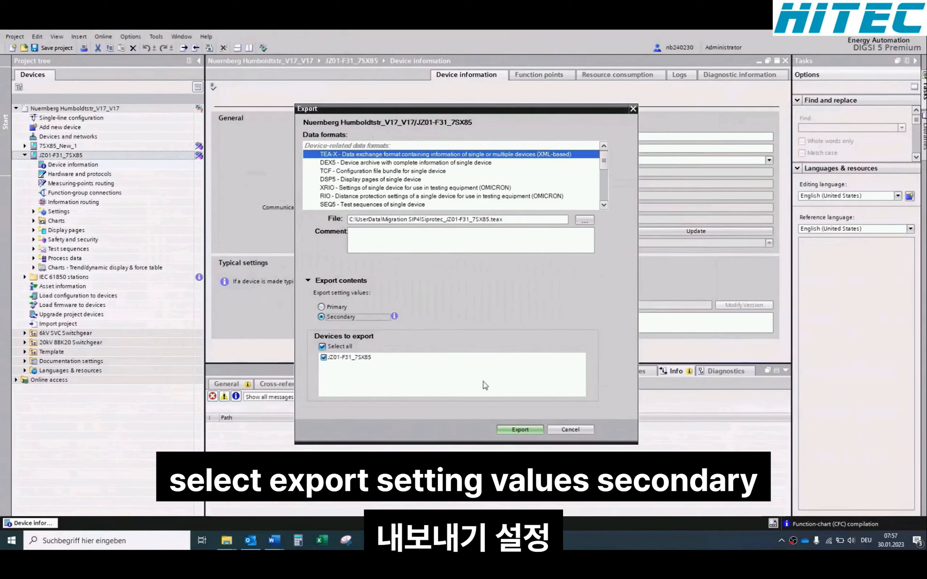
pyautogui.click(536, 430)
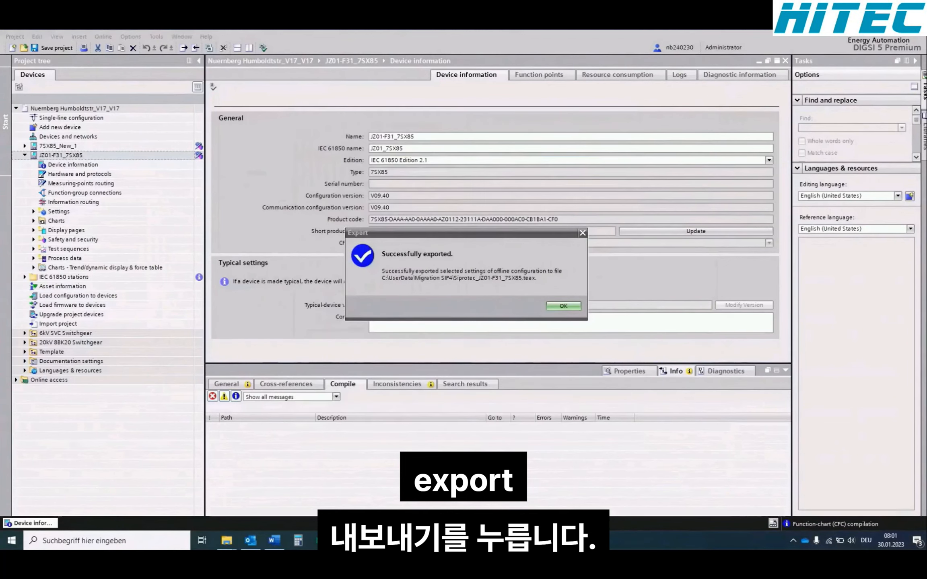
pyautogui.click(563, 306)
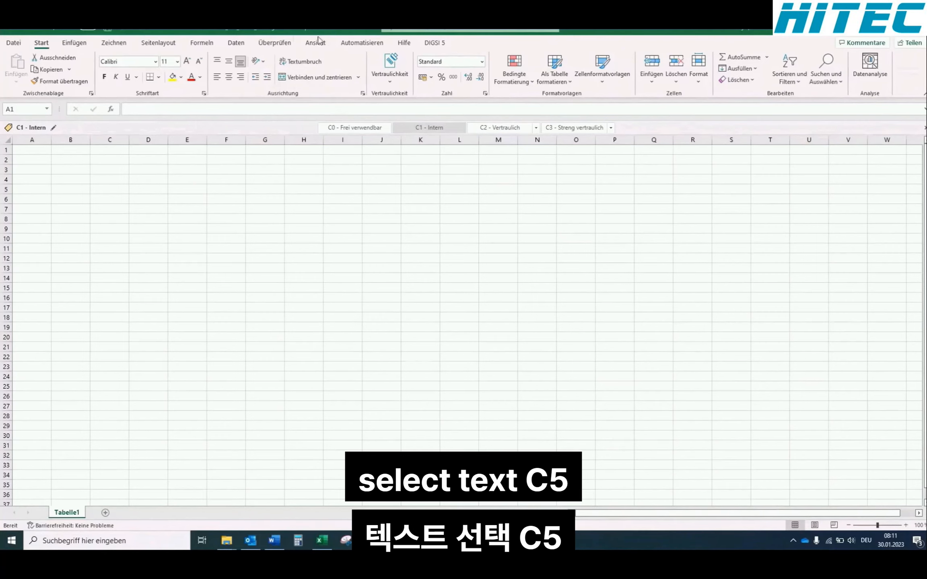
# - In Excel, import the JZ01-F31_7SX85 settings from Siprotec_JZ01-F31_7SX85.teax with the DIGSI 5 plug-in and look through the parameter sheet
pyautogui.click(435, 42)
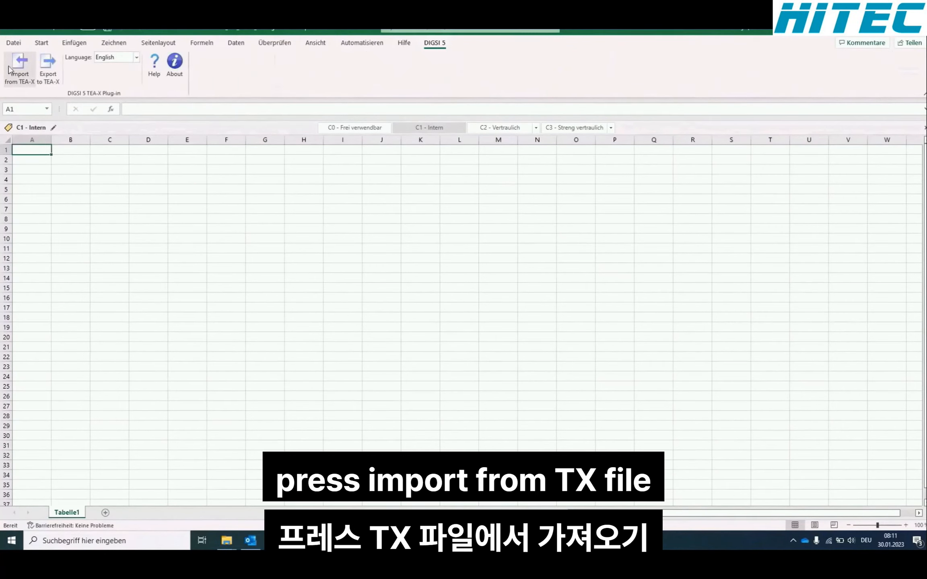
pyautogui.click(20, 63)
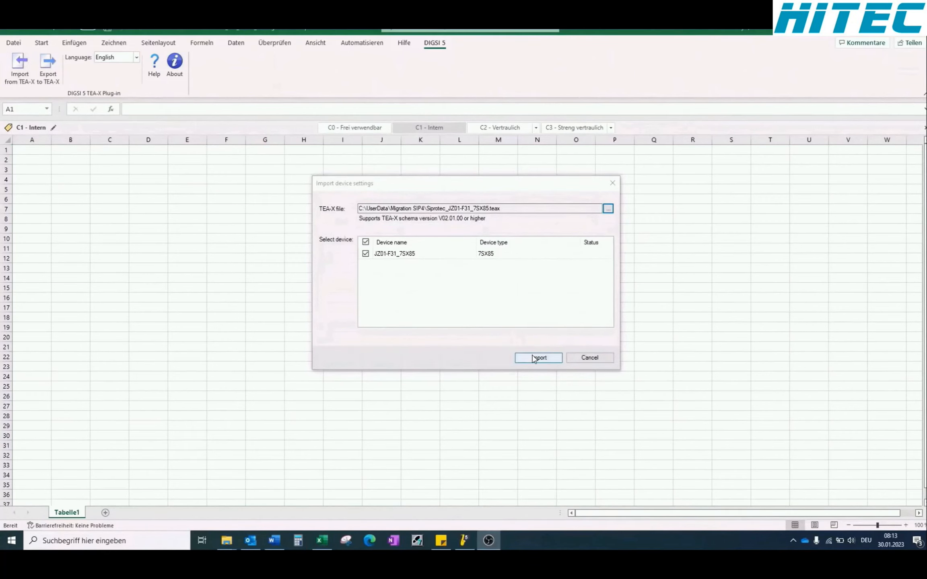
pyautogui.click(533, 358)
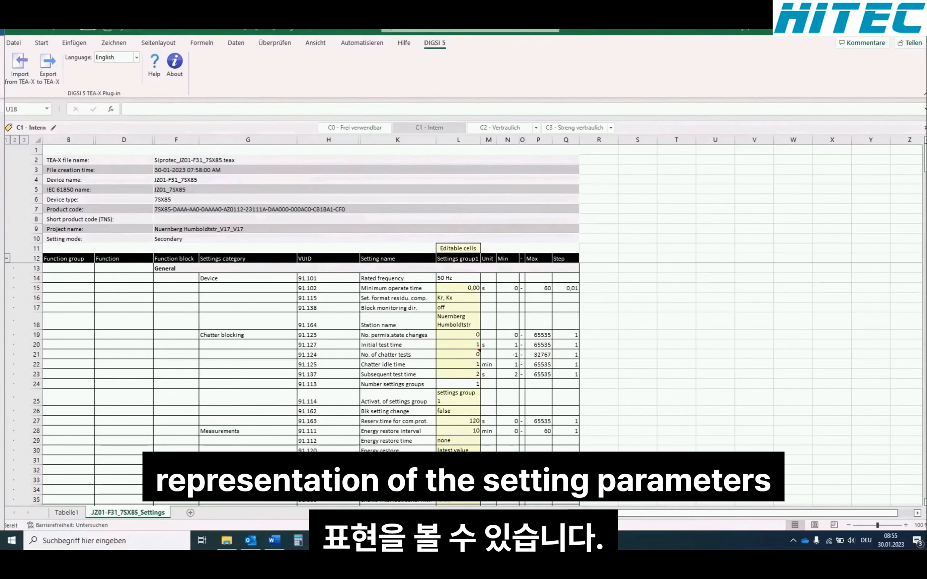
pyautogui.click(926, 161)
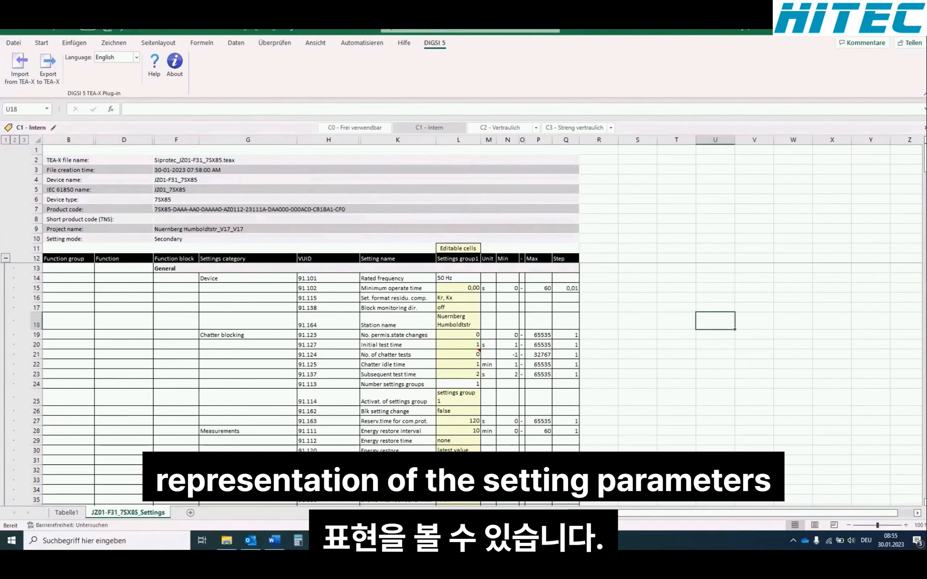
pyautogui.moveTo(926, 164); pyautogui.dragTo(926, 400)
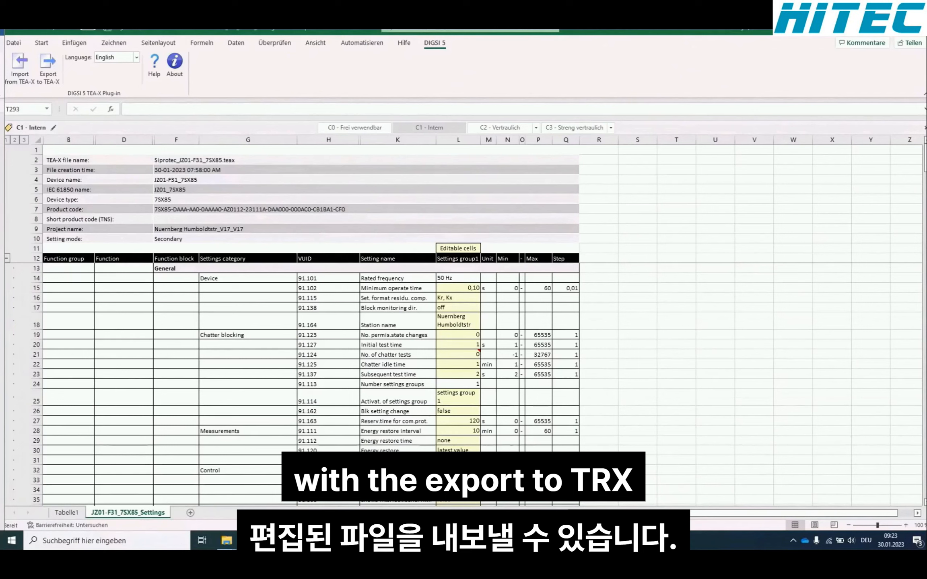
# - Export the edited JZ01-F31_7SX85 settings from the worksheet back to Siprotec_JZ01-F31_7SX85.teax
pyautogui.click(47, 66)
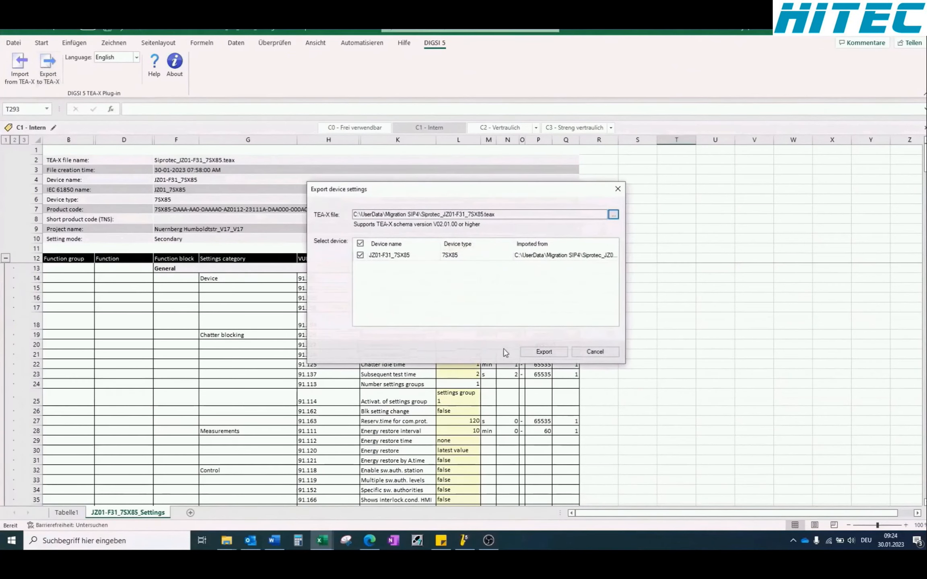
pyautogui.click(549, 355)
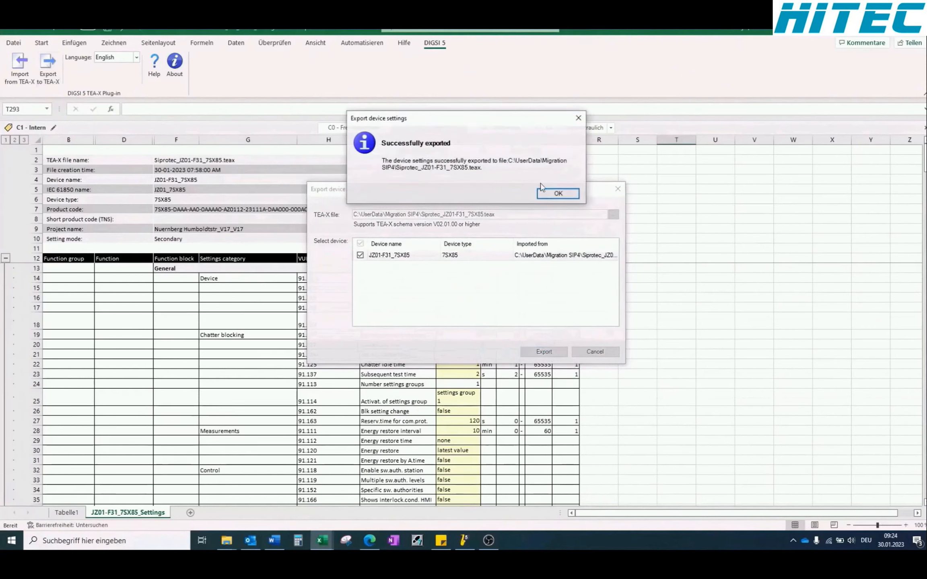
pyautogui.click(543, 193)
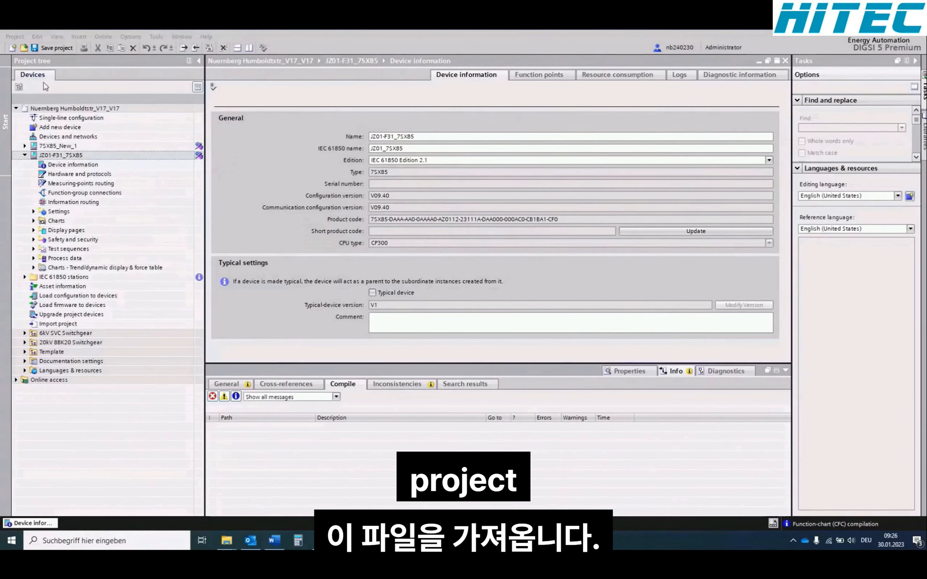
# - In DIGSI 5, import the application and device settings from Siprotec_JZ01-F31_7SX85.teax into device JZ01-F31_7SX85
pyautogui.rightClick(39, 154)
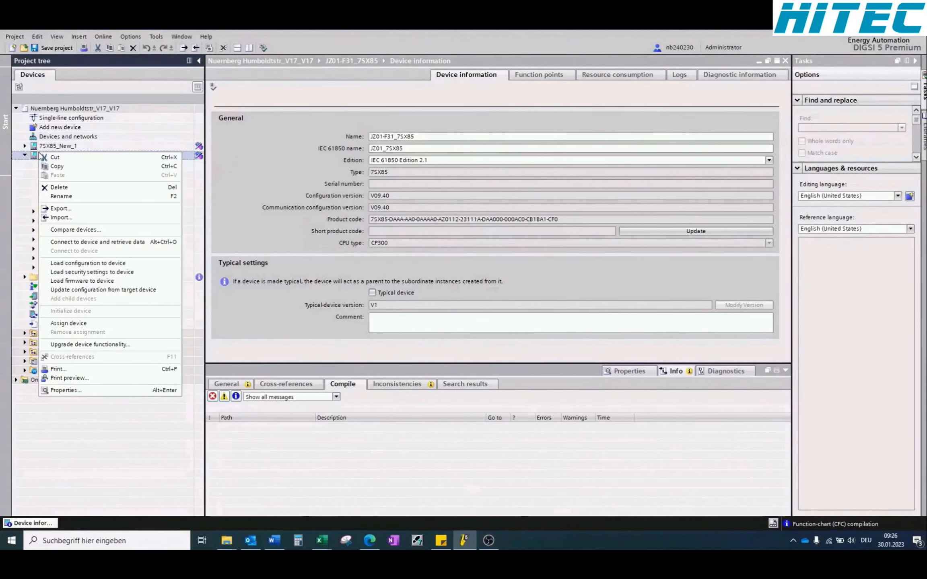
pyautogui.click(56, 218)
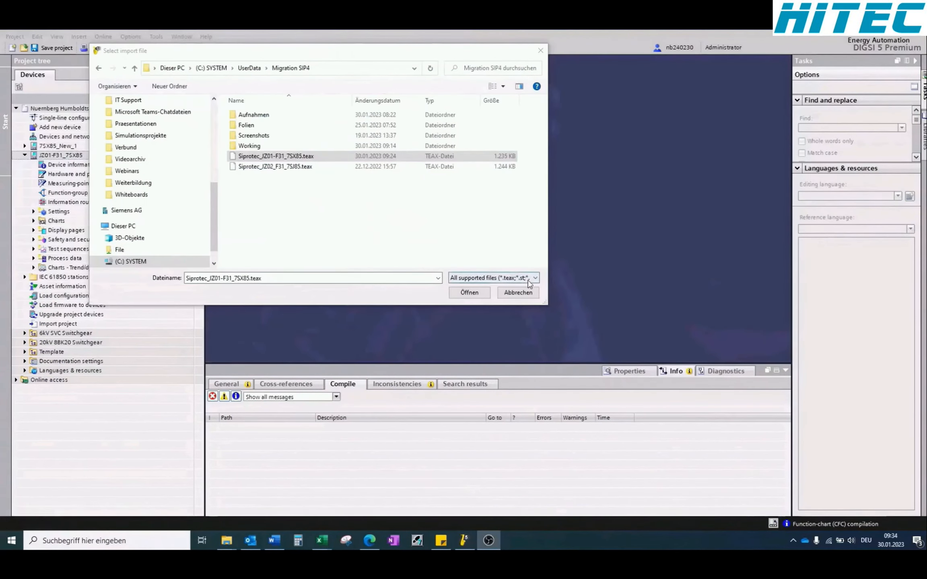
pyautogui.click(487, 293)
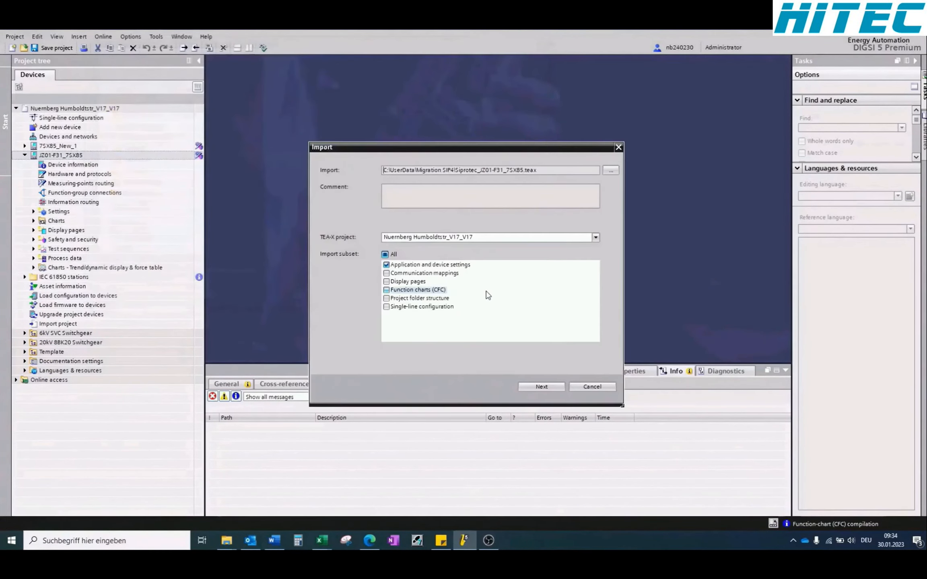
pyautogui.click(547, 386)
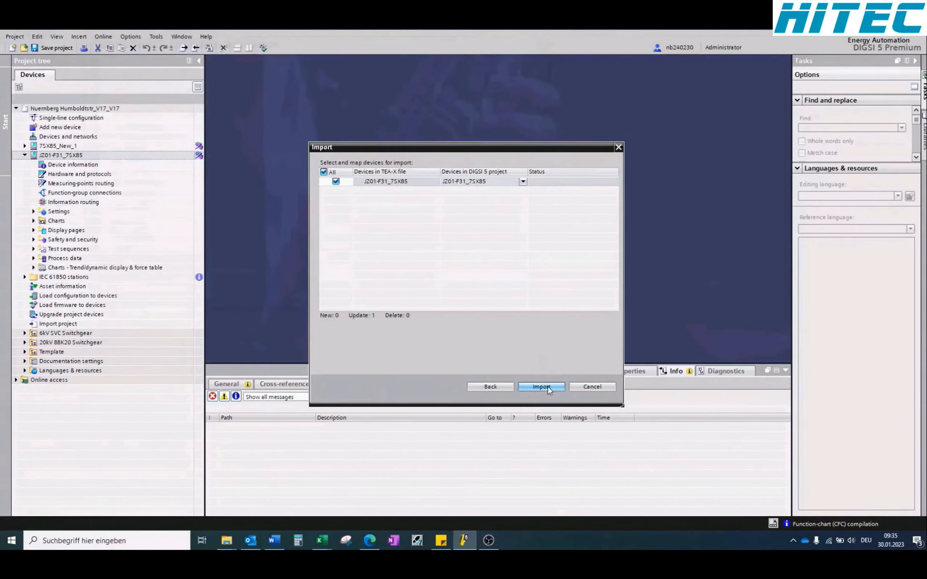
pyautogui.click(541, 386)
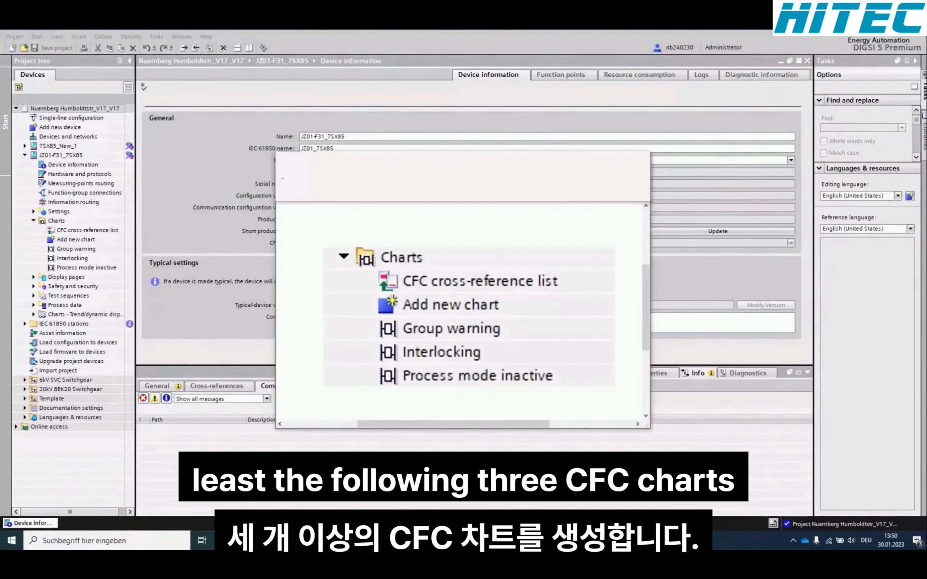
# - Open the Group warning CFC chart of device JZ01-F31_7SX85
pyautogui.doubleClick(76, 249)
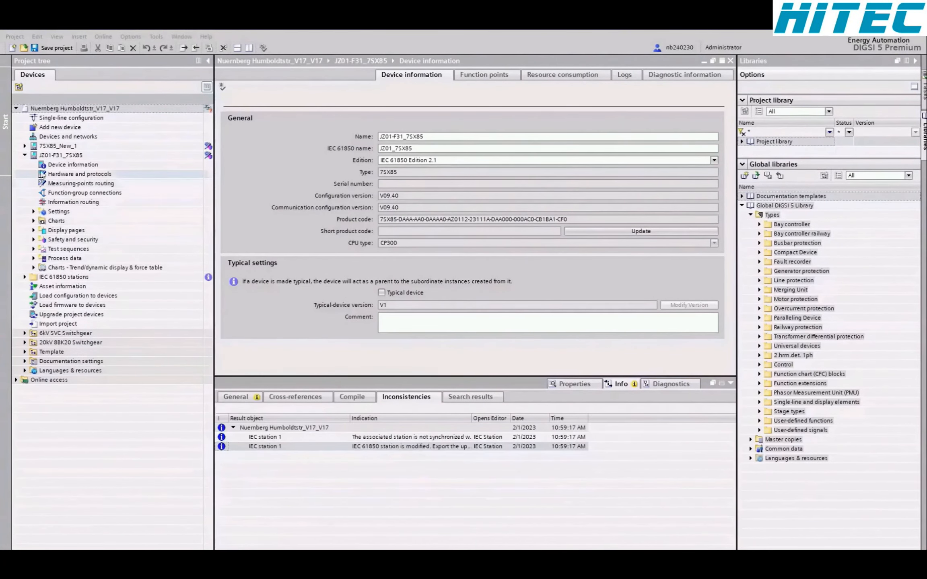
# - Assign the IEC60870-5-103 protocol to the USART-AD-1FO communication module of JZ01-F31_7SX85 and select its mapping
pyautogui.doubleClick(42, 174)
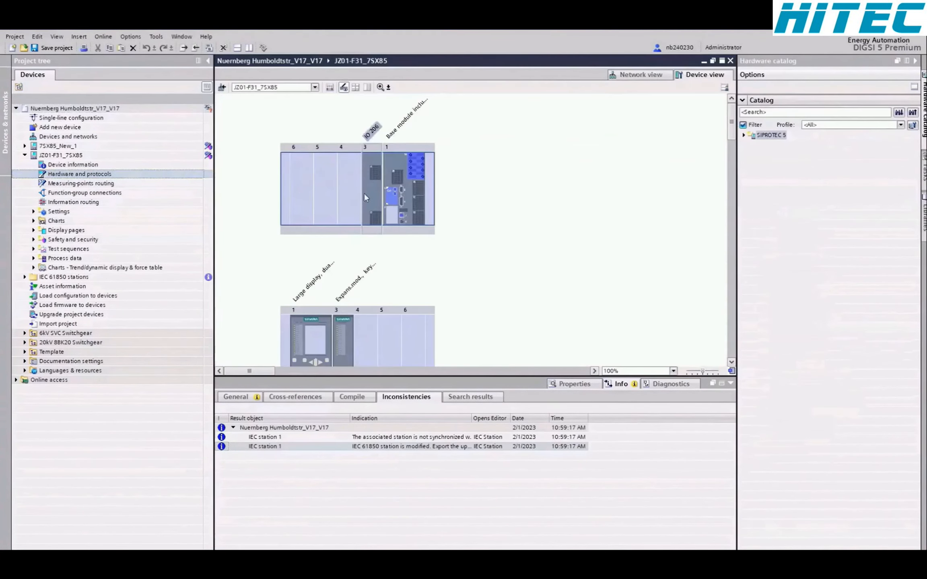
pyautogui.click(392, 195)
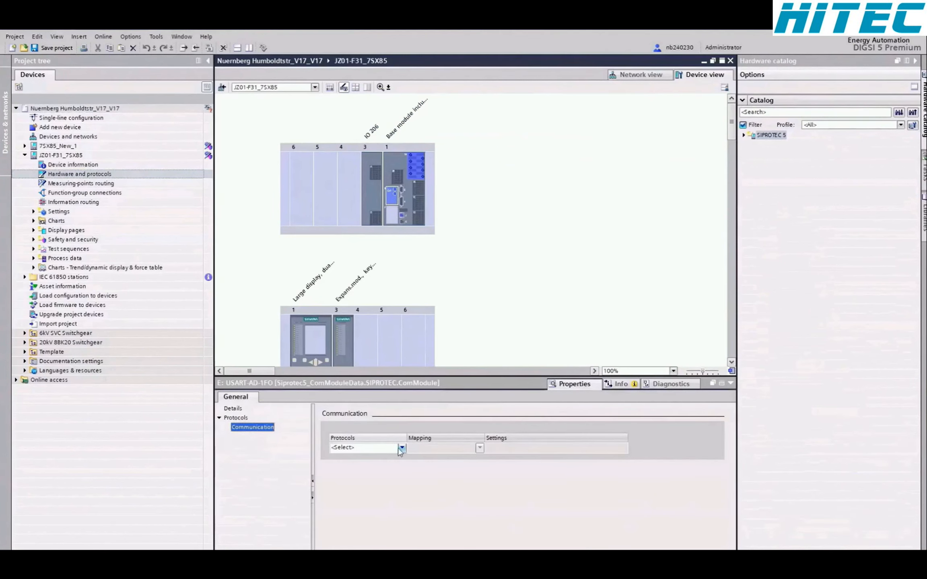
pyautogui.click(402, 448)
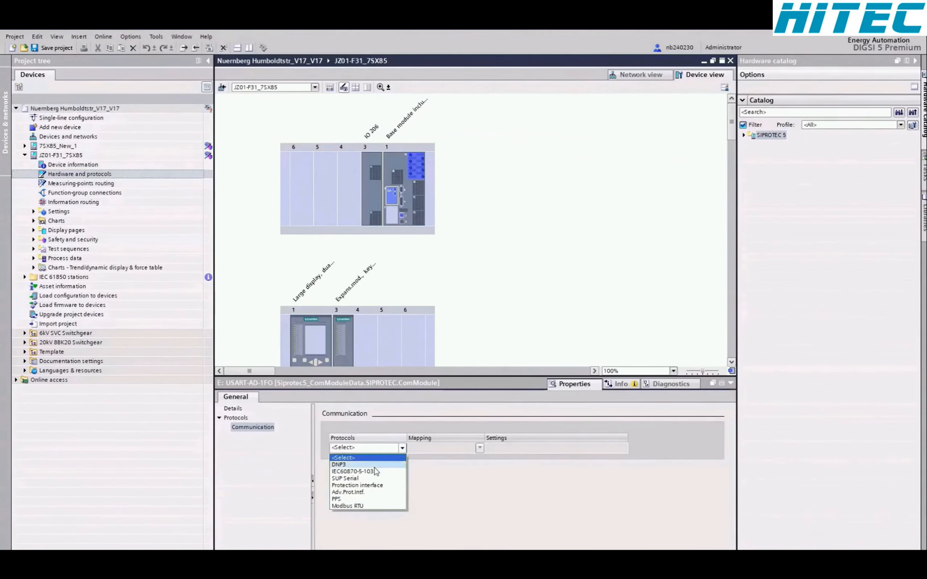
pyautogui.click(368, 474)
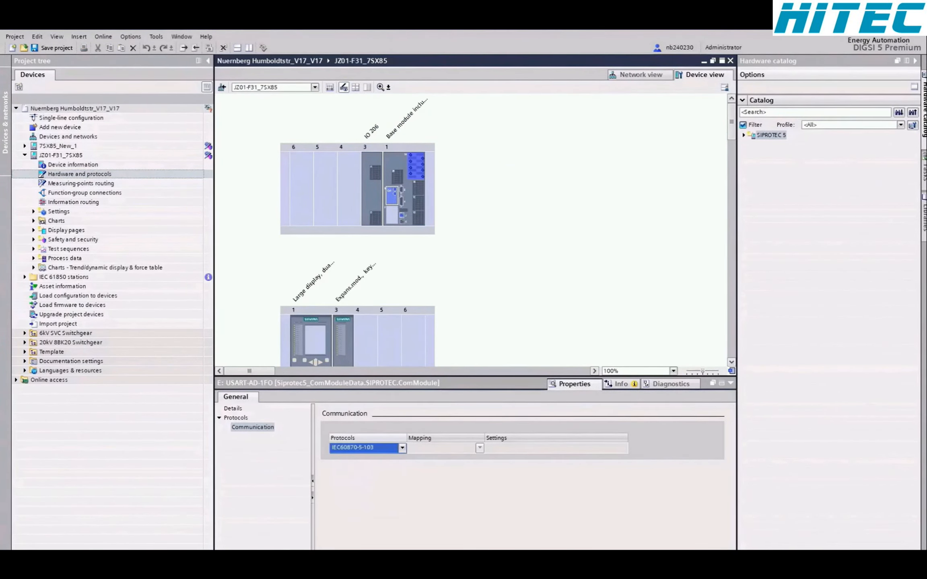
pyautogui.click(479, 445)
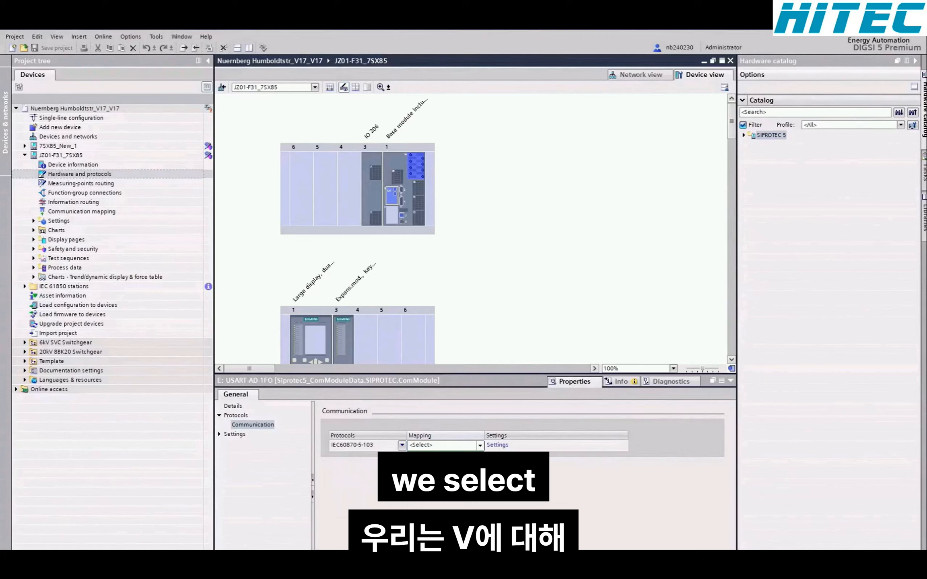
pyautogui.press('Down')
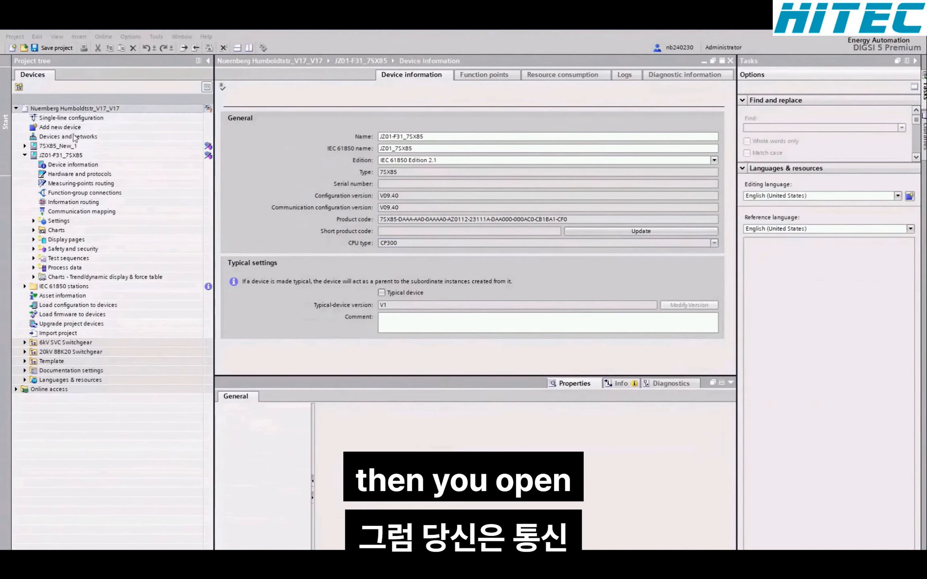
# - Open the communication mapping of JZ01-F31_7SX85 and show only the IEC60870-5-103 protocol
pyautogui.doubleClick(56, 212)
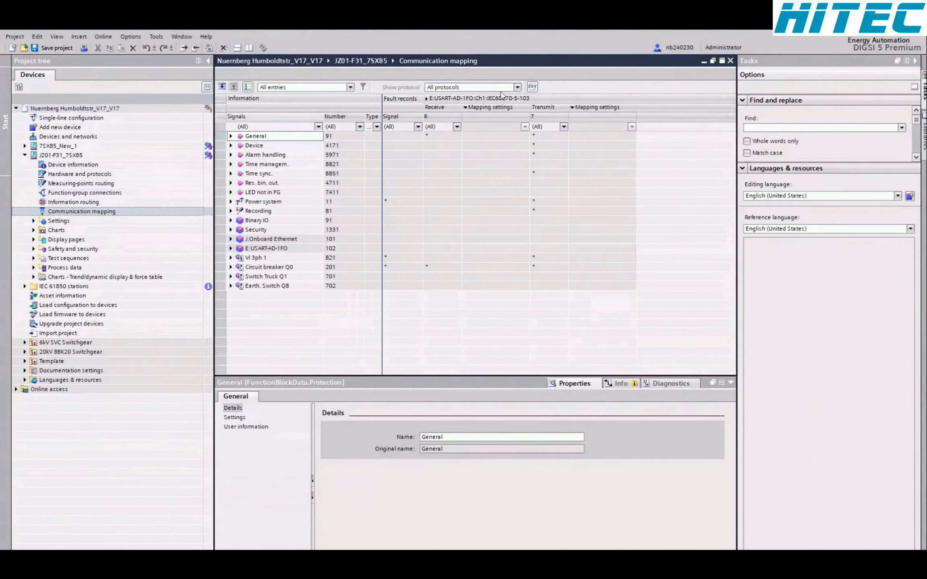
pyautogui.click(517, 87)
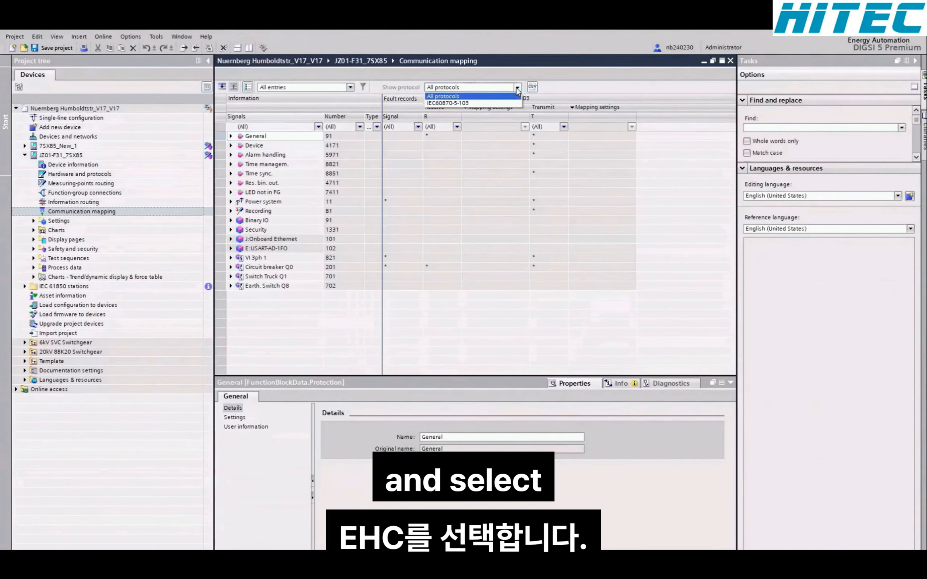
pyautogui.click(502, 104)
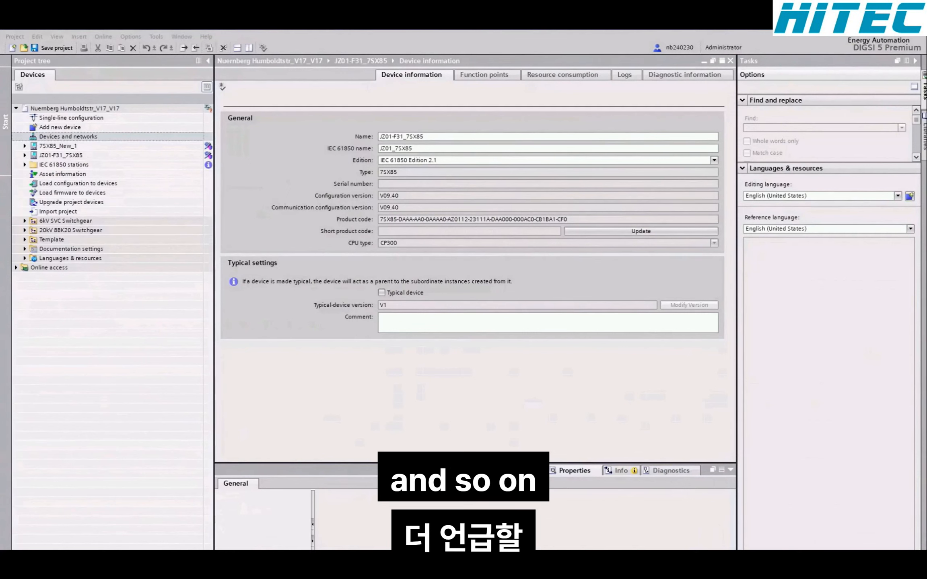
# - Check the function-points consumption of device JZ01-F31_7SX85
pyautogui.click(485, 74)
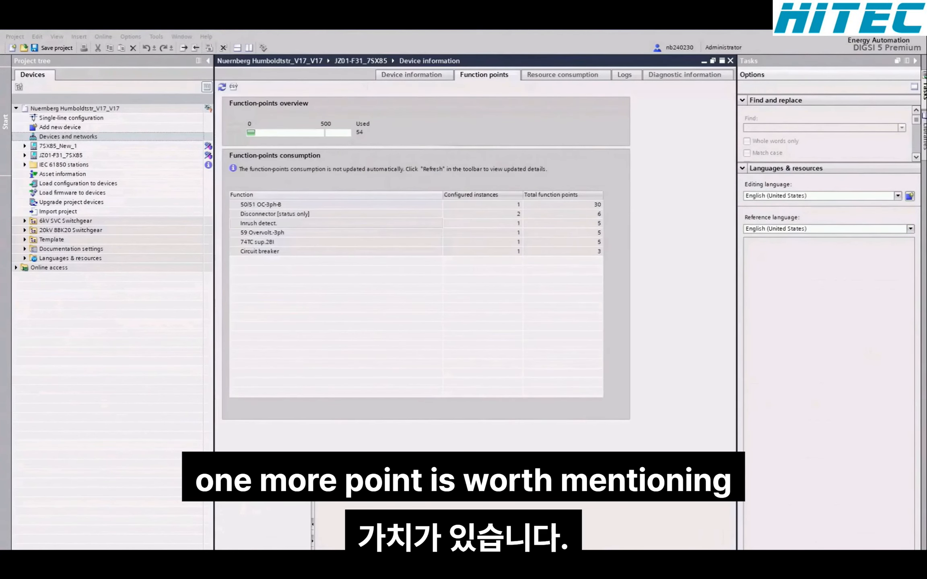